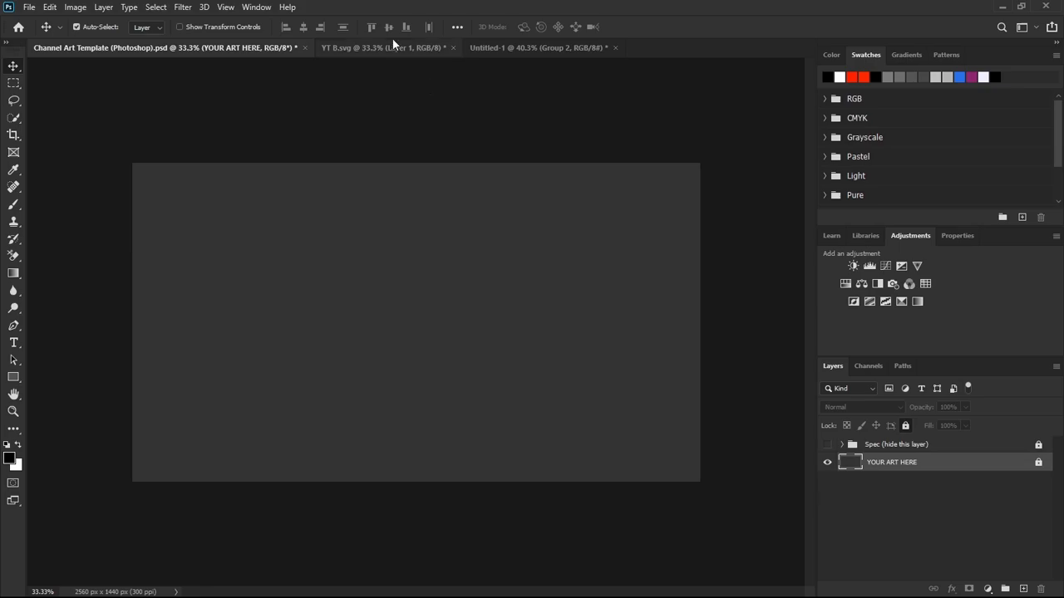
Copy the abstract artwork from YT B.svg into the channel art template, fit it over the canvas, and show the Spec guide group.
click(391, 46)
drag(438, 331, 300, 248)
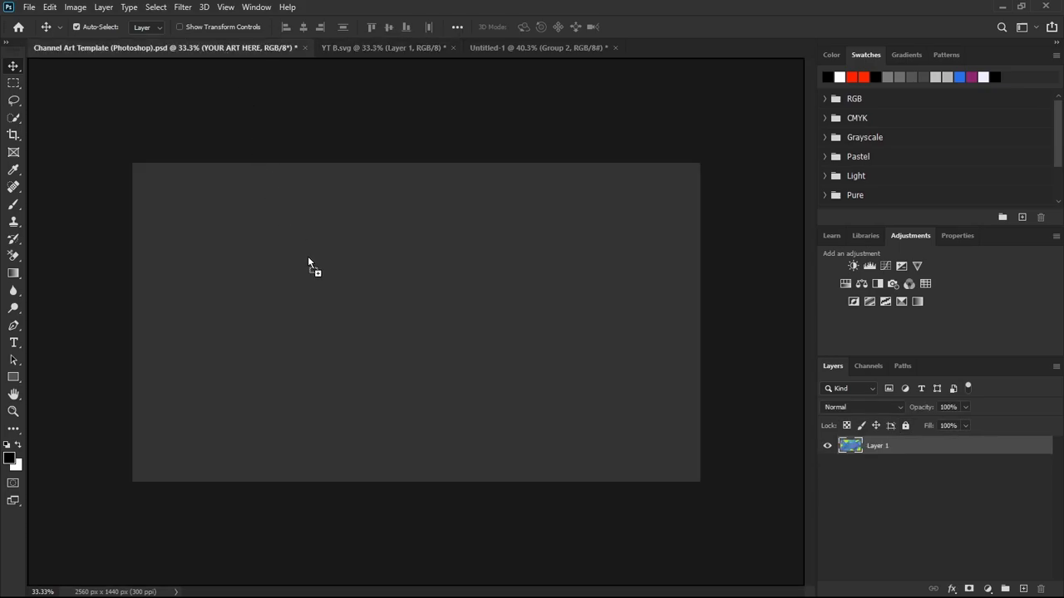
mouse_move(360, 337)
mouse_down()
mouse_move(335, 331)
mouse_move(371, 331)
mouse_up()
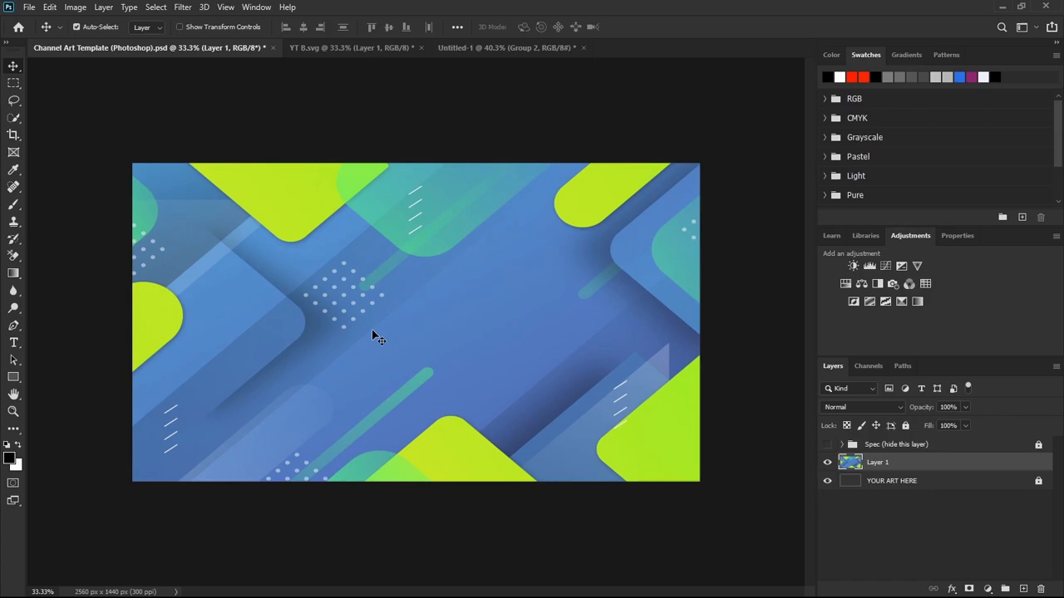
click(827, 446)
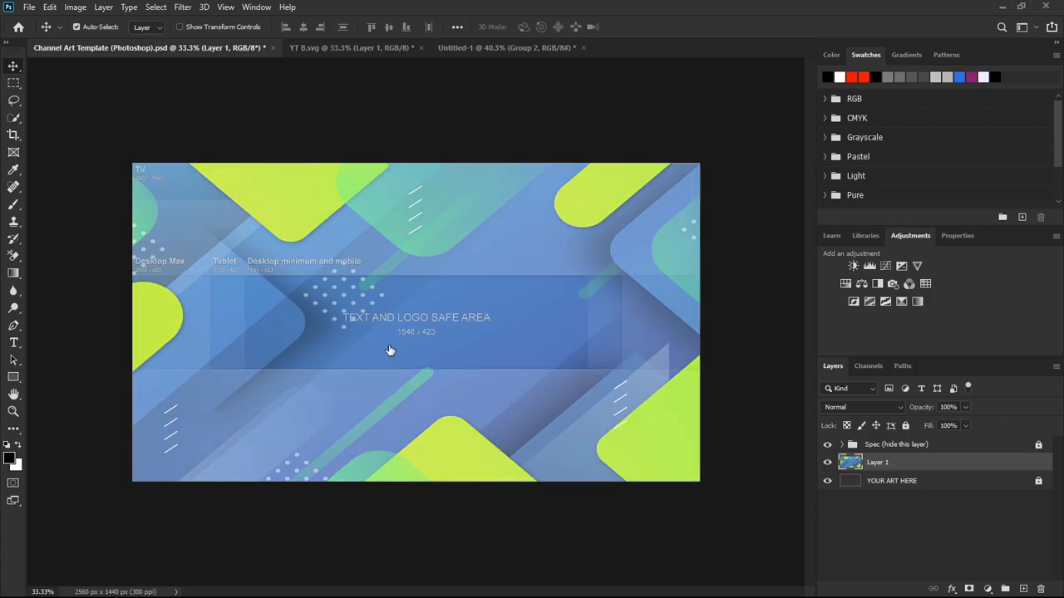
Add a 48 pt text box reading "YOUR NAME" inside the text and logo safe area.
click(13, 343)
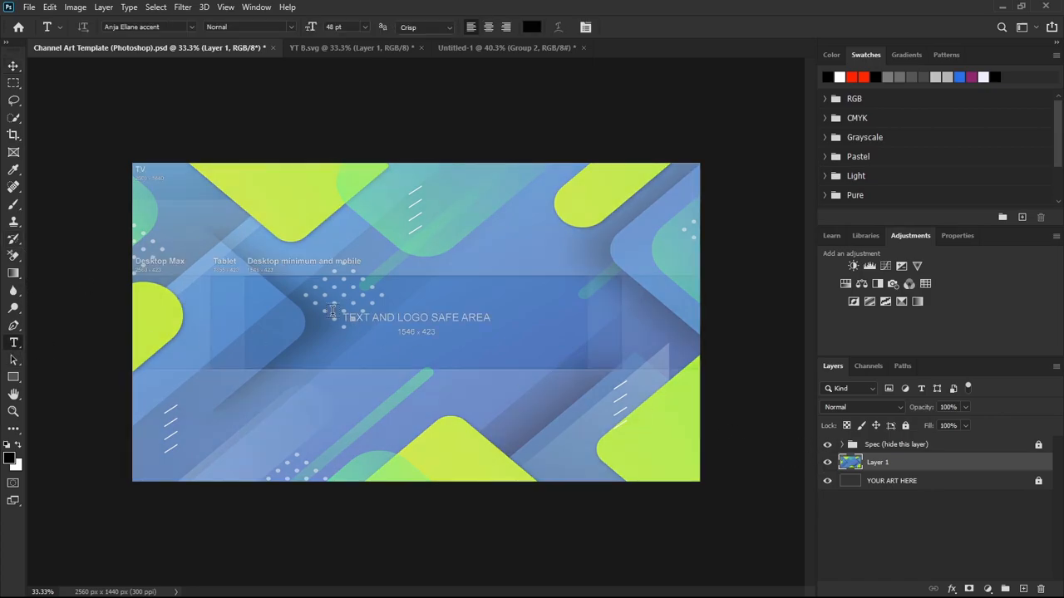
drag(300, 306, 577, 341)
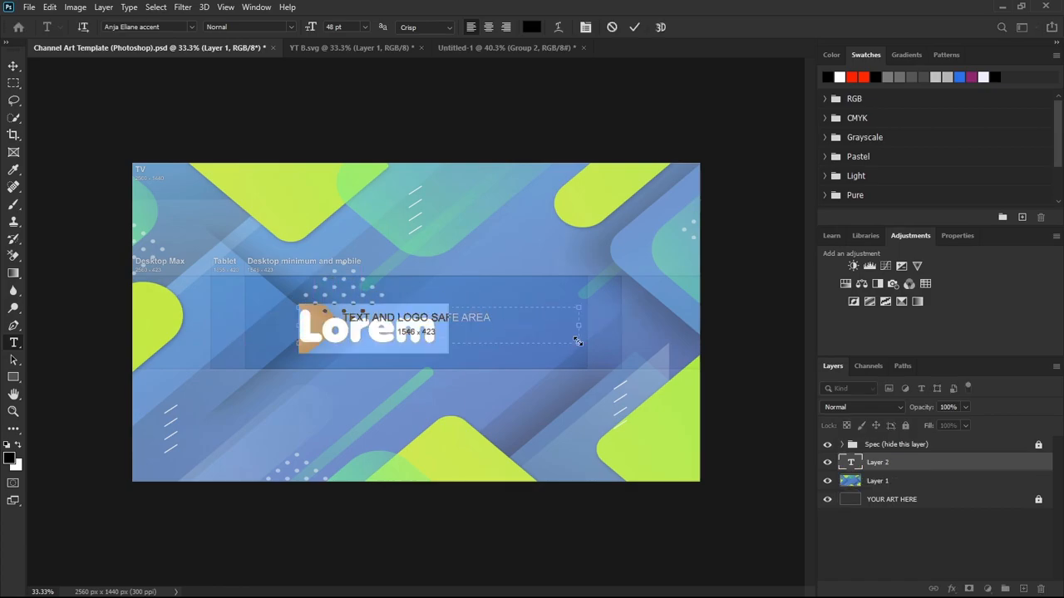
key(BackSpace)
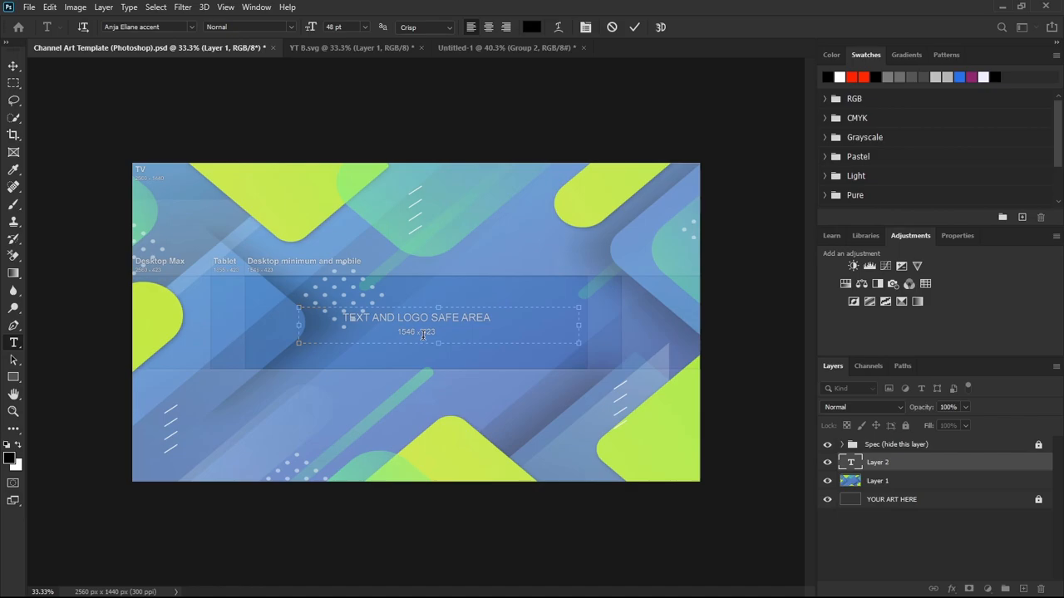
text(YOUR)
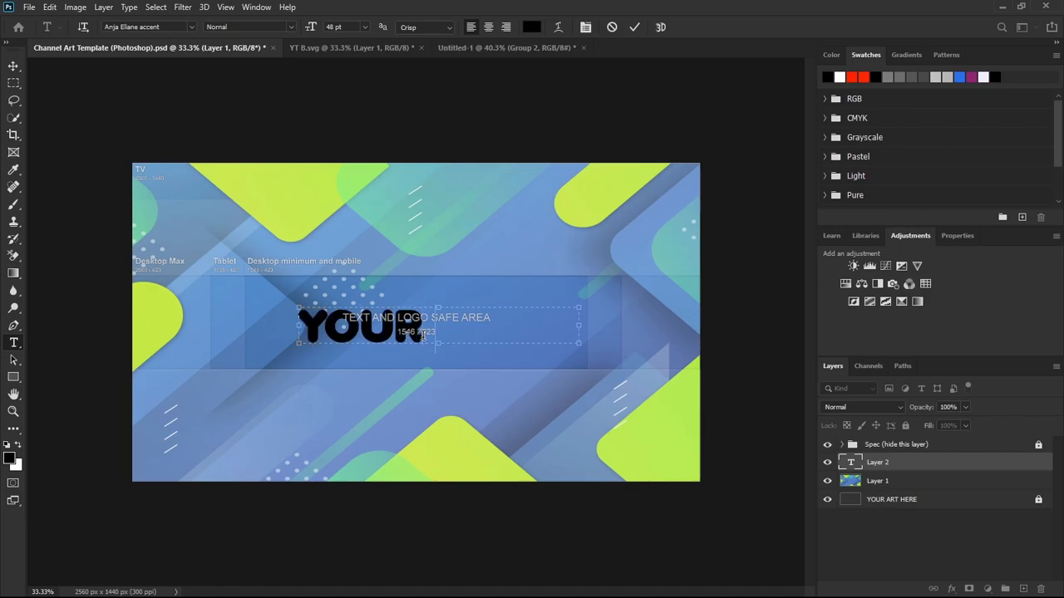
text( NAME)
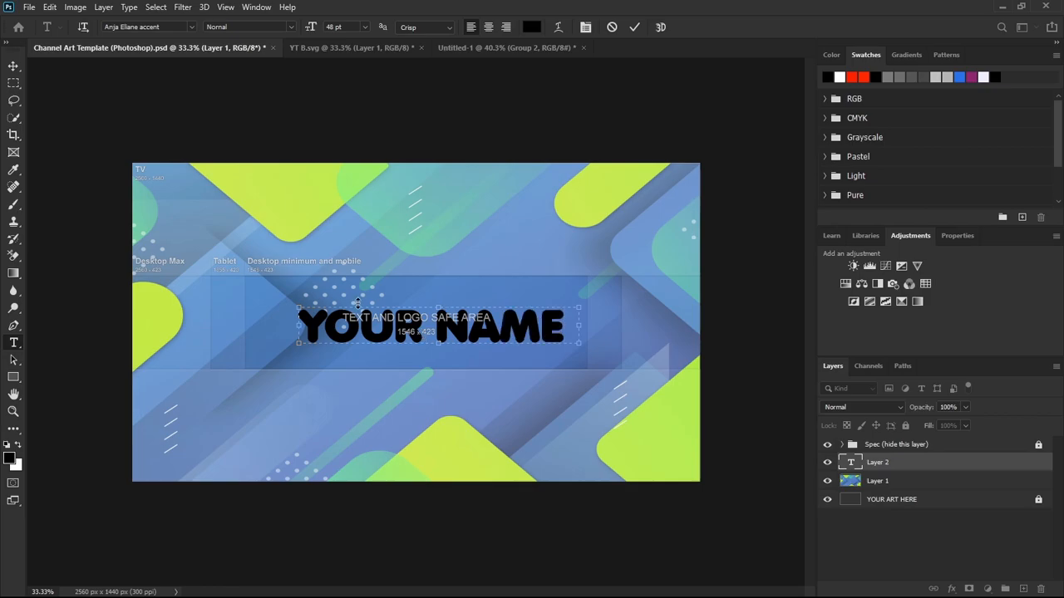
Colour the word YOUR in the title white (#ffffff).
drag(421, 332, 310, 335)
click(531, 27)
text(ffffff)
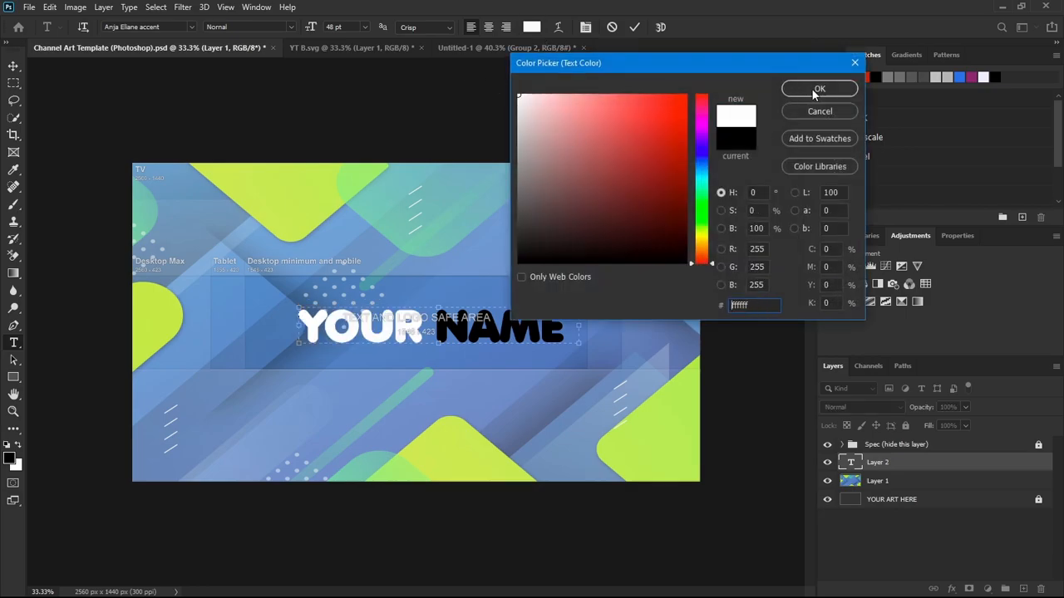
click(820, 88)
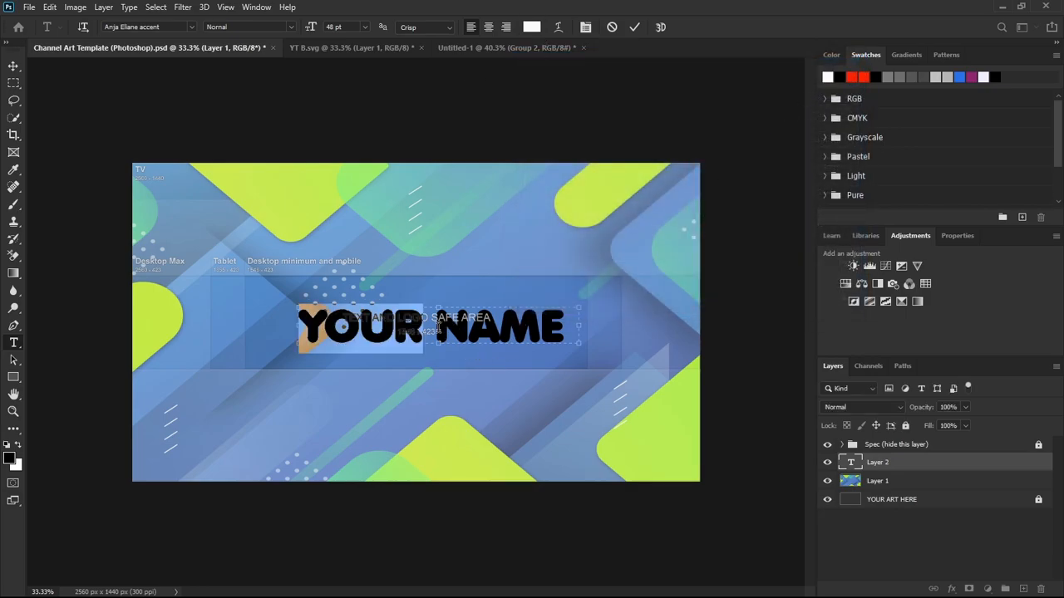
Colour the word NAME yellow (#e3ea19) and move the title slightly up so it is centred in the safe area.
drag(436, 328, 565, 328)
click(448, 30)
click(450, 32)
click(538, 29)
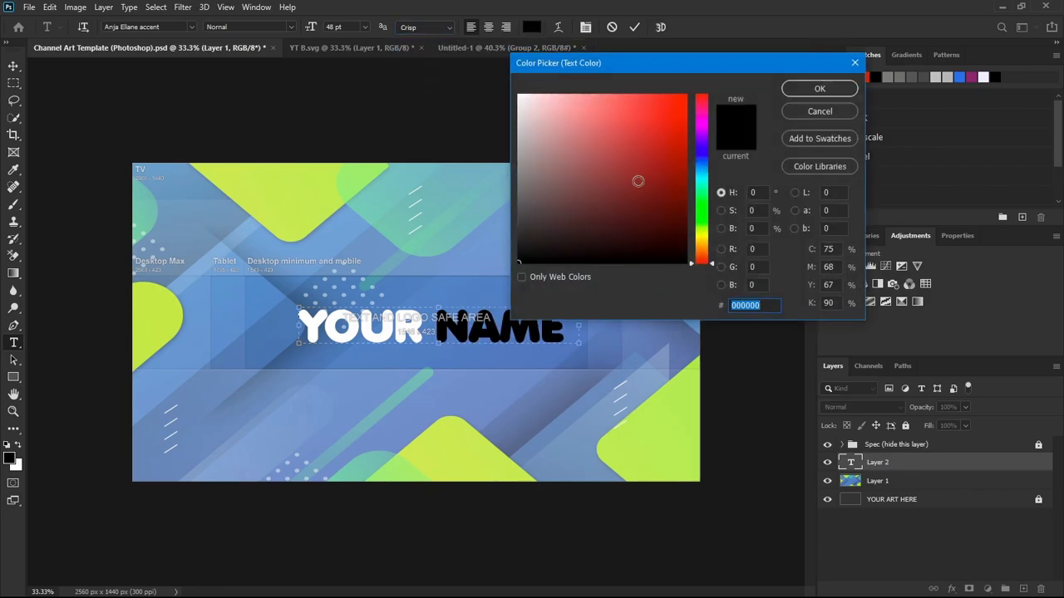
click(656, 196)
drag(702, 191, 702, 238)
click(668, 108)
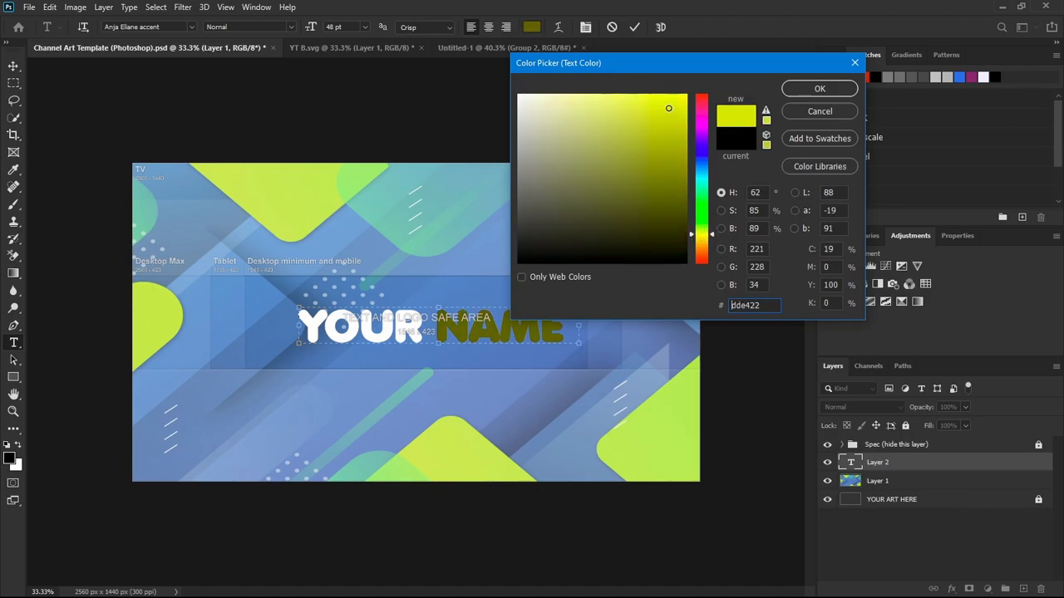
drag(668, 108, 669, 108)
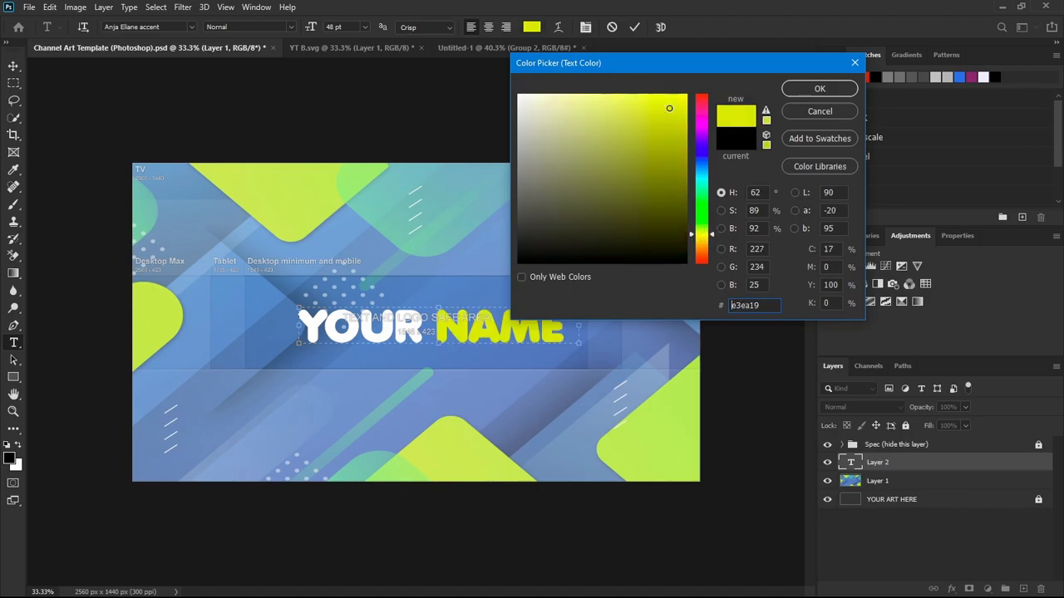
click(819, 89)
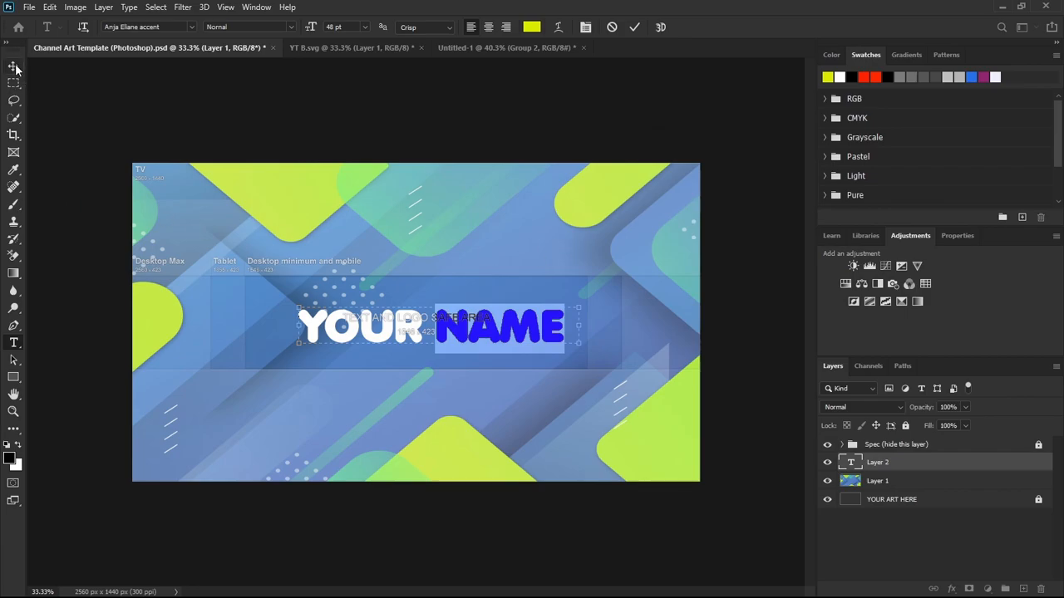
click(14, 68)
drag(458, 326, 507, 318)
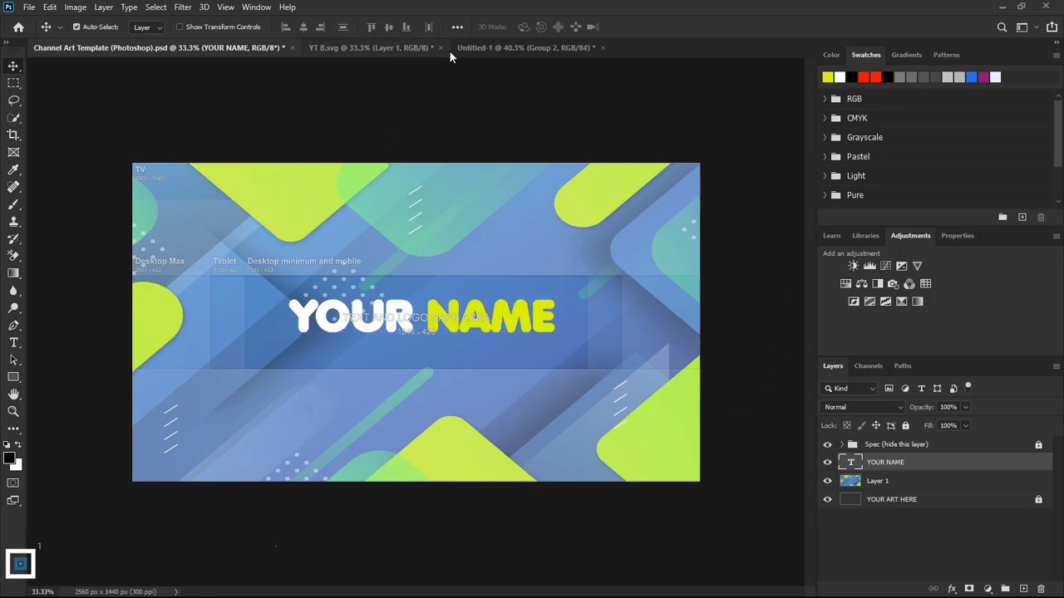
Copy the social icons group from Untitled-1 into the channel art template and move the Facebook icon below the word YOUR.
click(475, 48)
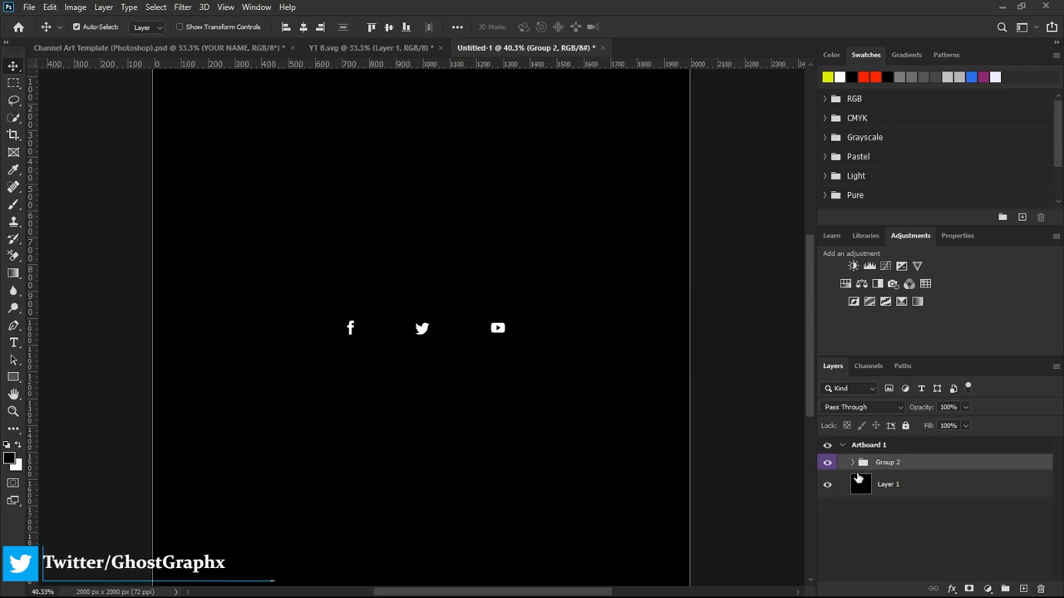
drag(860, 462, 485, 297)
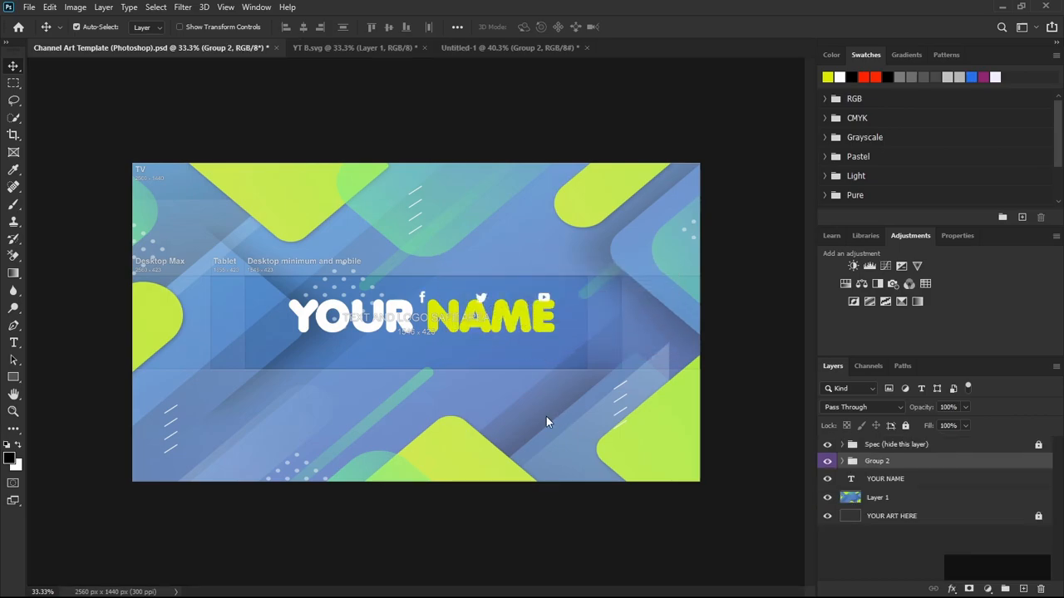
scroll(443, 401, up, 3)
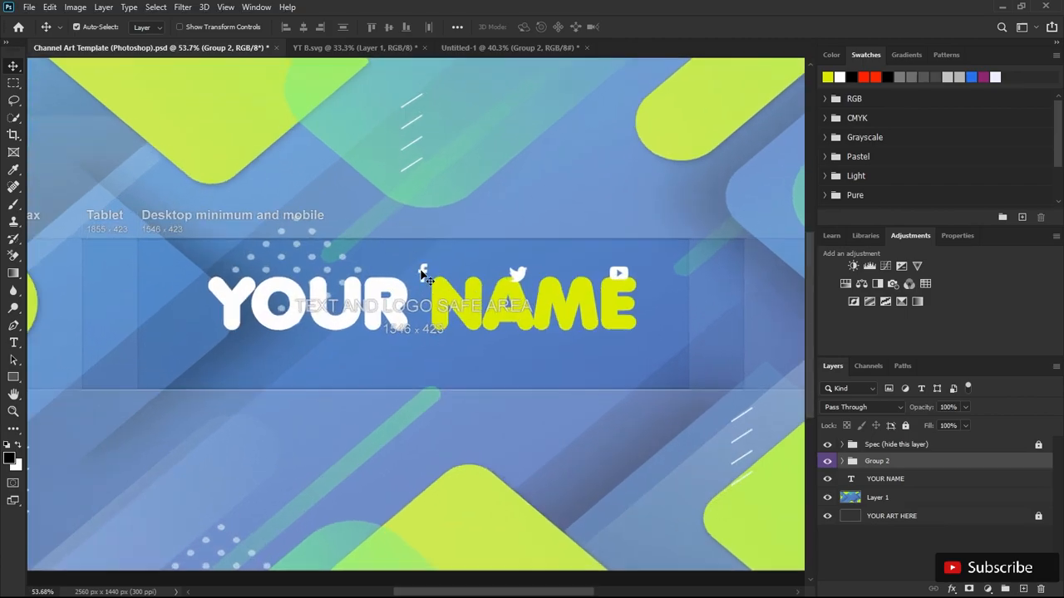
drag(422, 275, 233, 358)
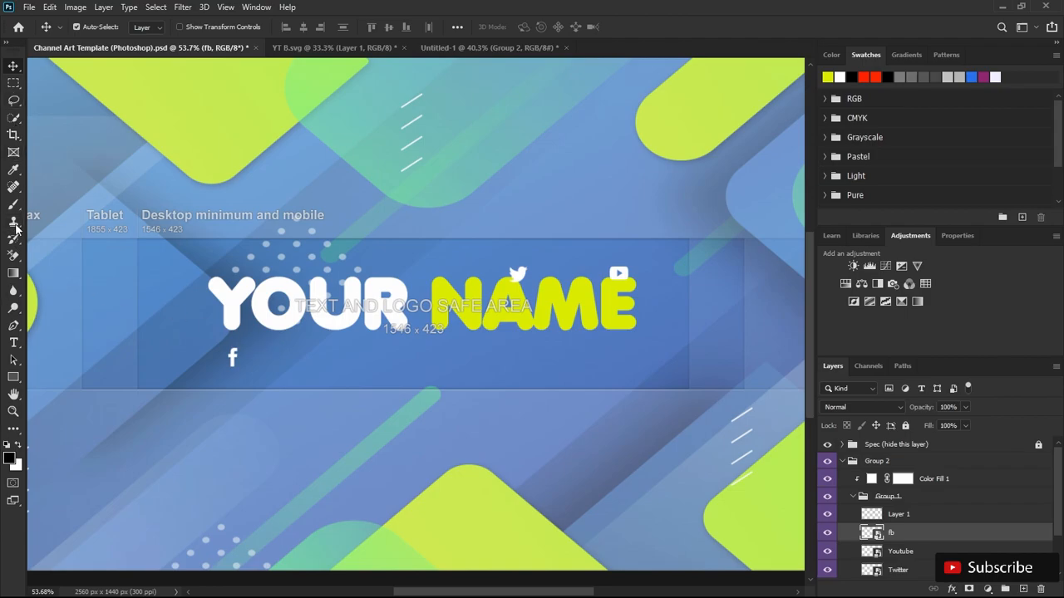
Create a text box beside the Facebook icon and set its text to 18 pt in white (#ffffff).
click(14, 342)
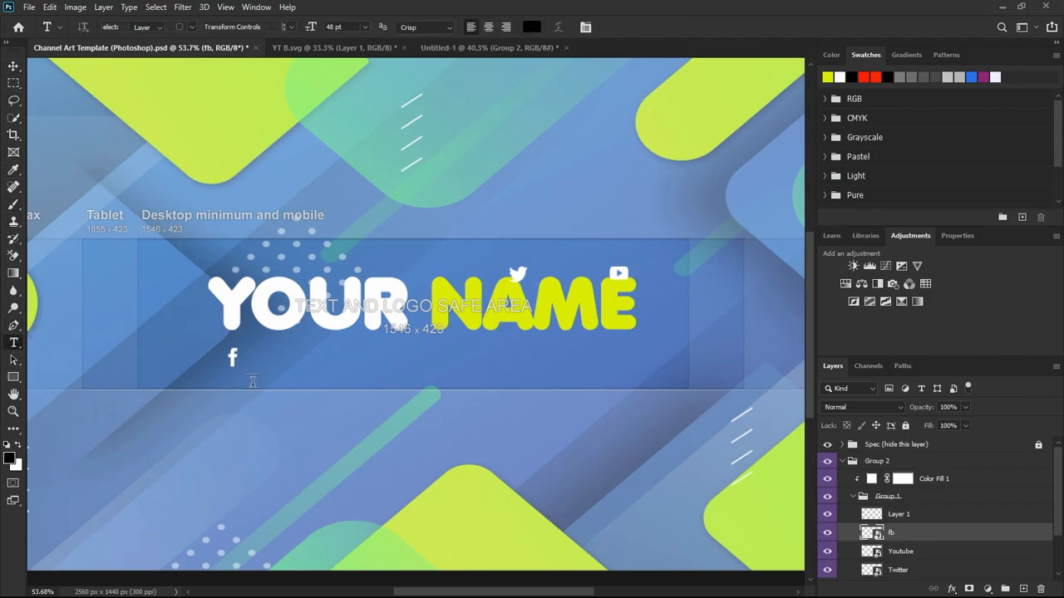
drag(237, 355, 359, 368)
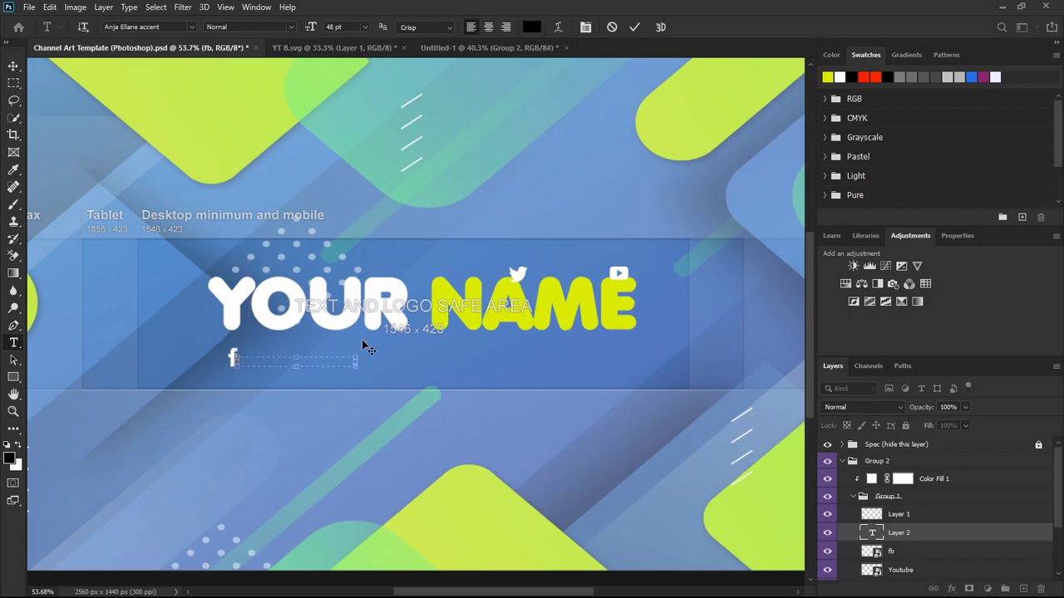
drag(356, 370, 564, 457)
click(365, 27)
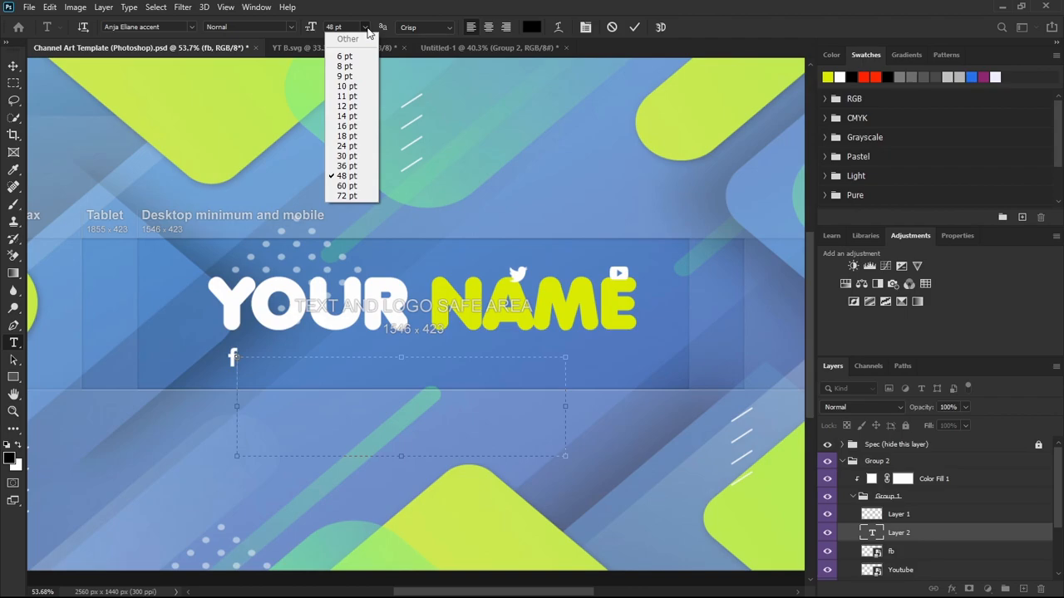
click(351, 137)
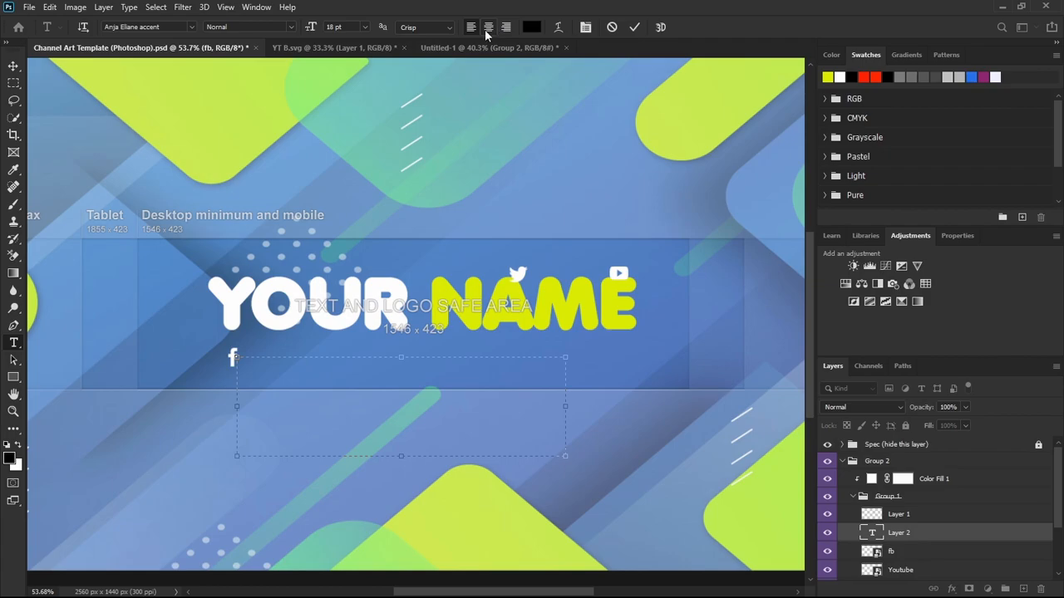
click(529, 29)
drag(535, 116, 486, 73)
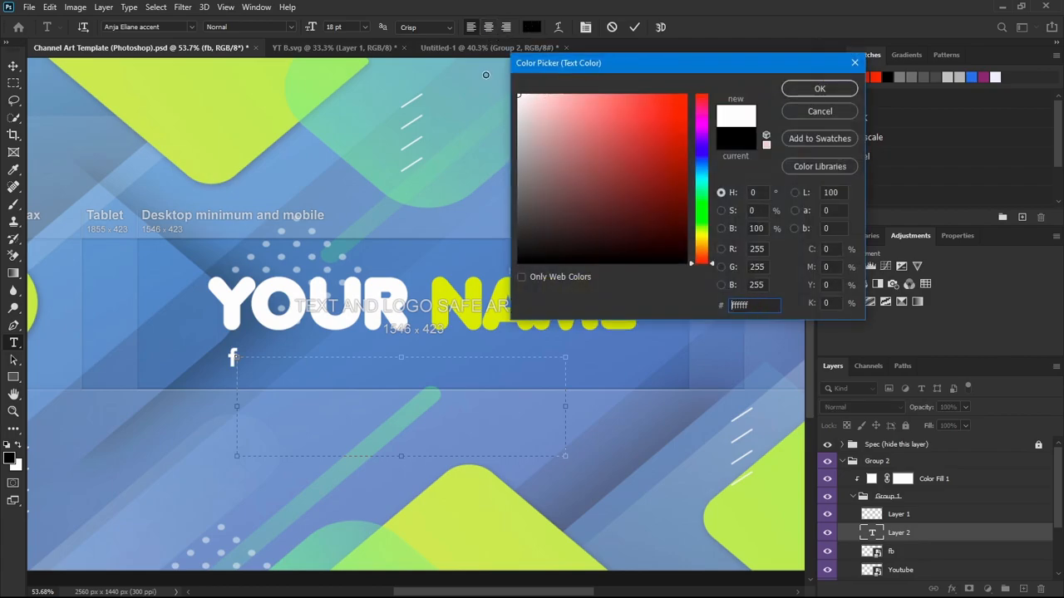
click(798, 93)
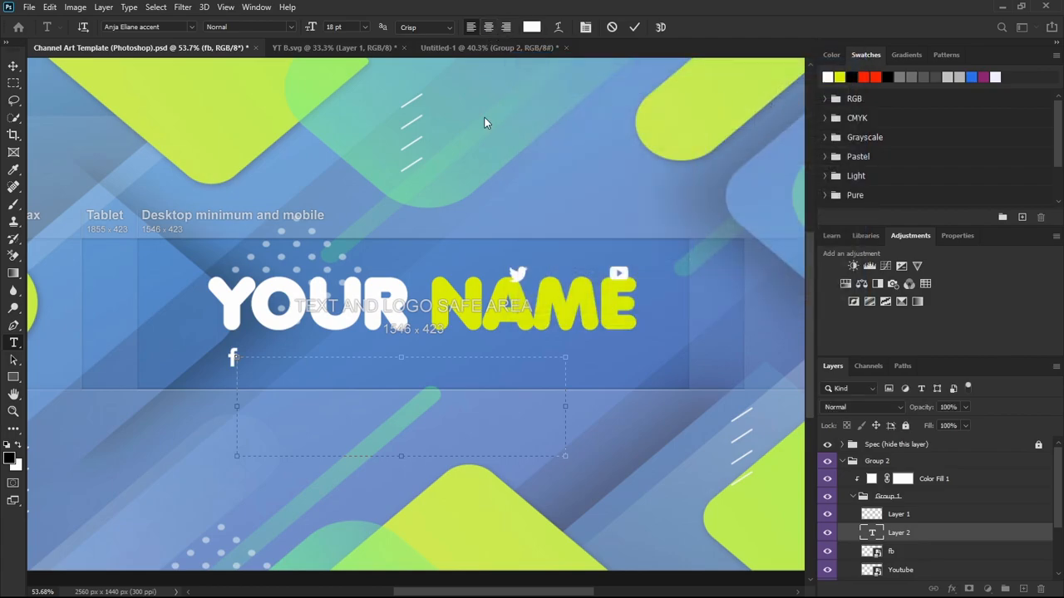
click(190, 26)
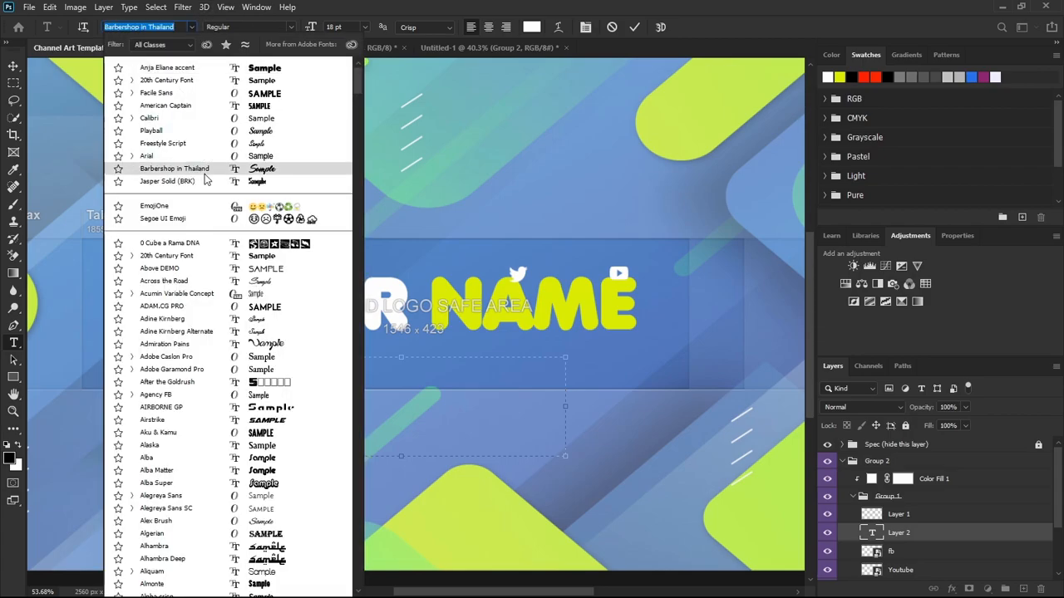
scroll(208, 191, down, 2)
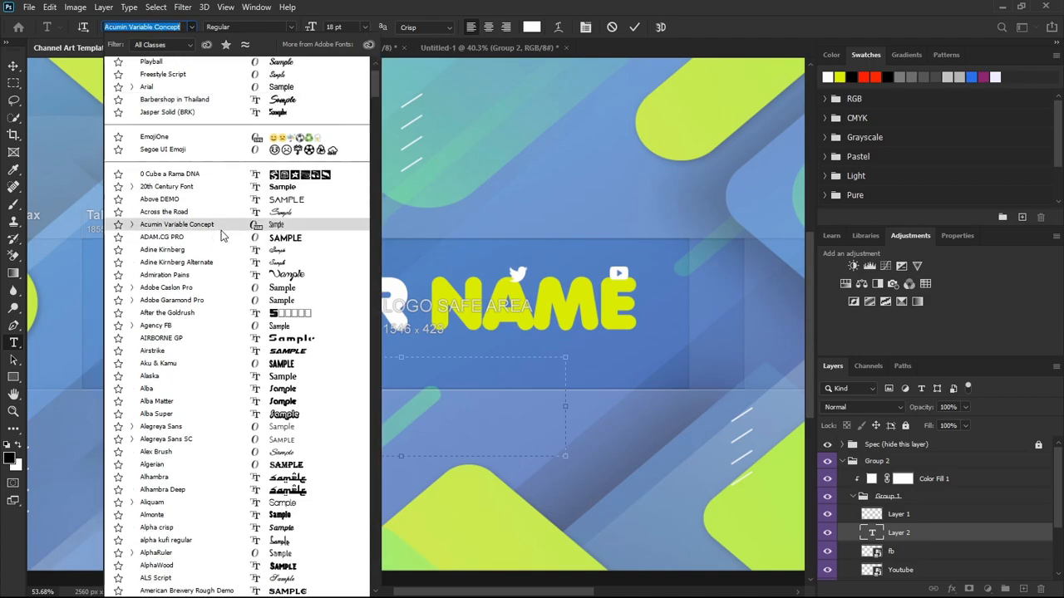
scroll(221, 237, down, 2)
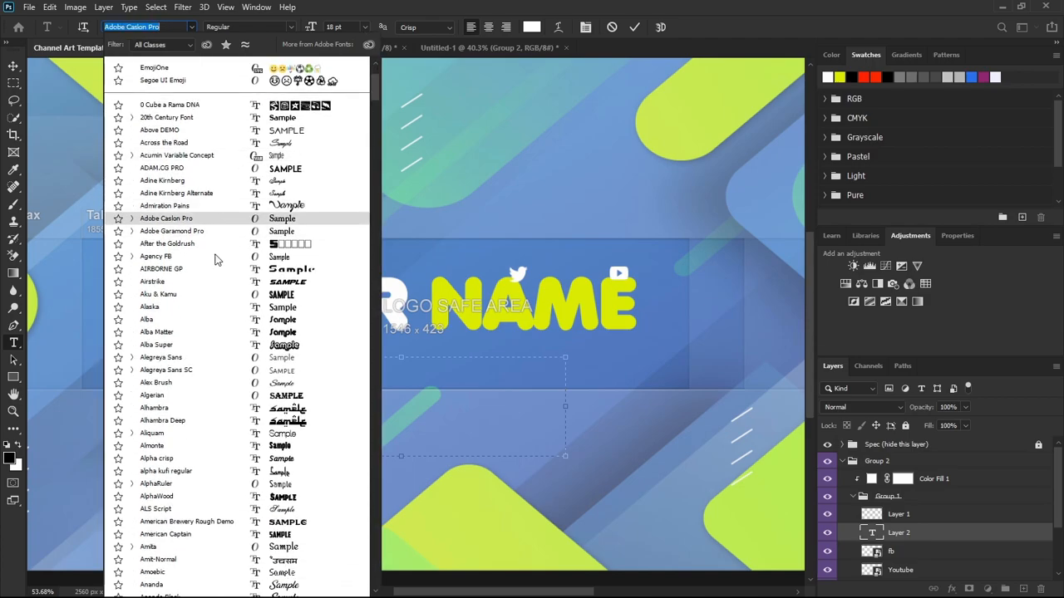
scroll(214, 295, down, 1)
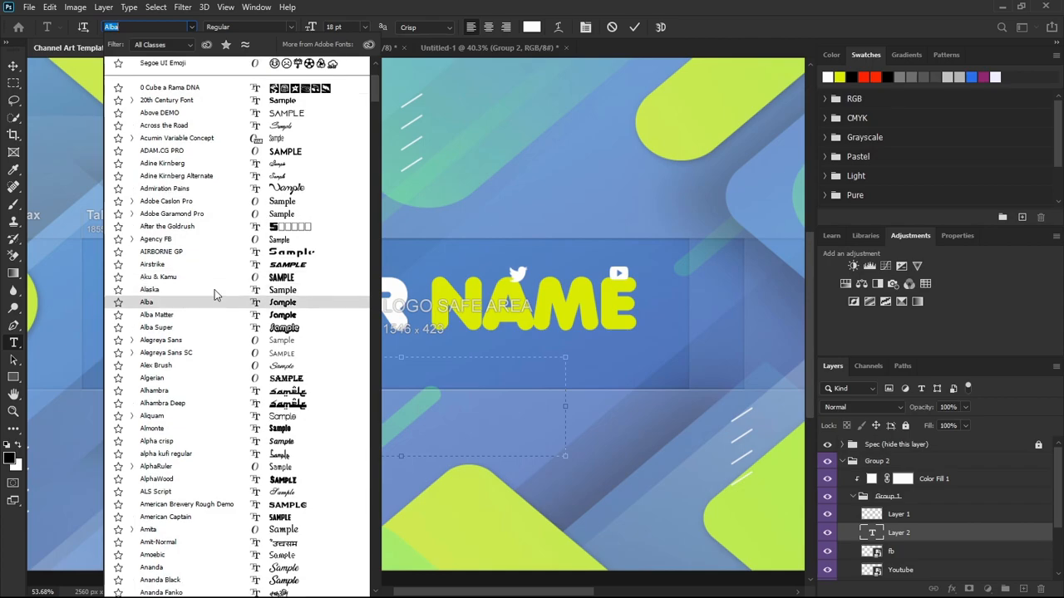
click(218, 290)
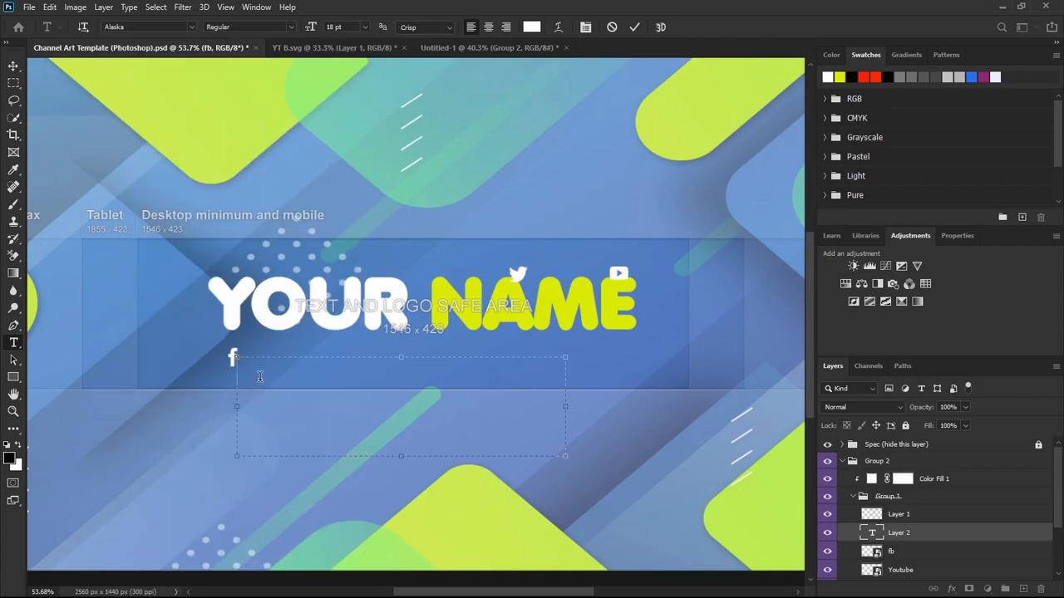
text(@yourname)
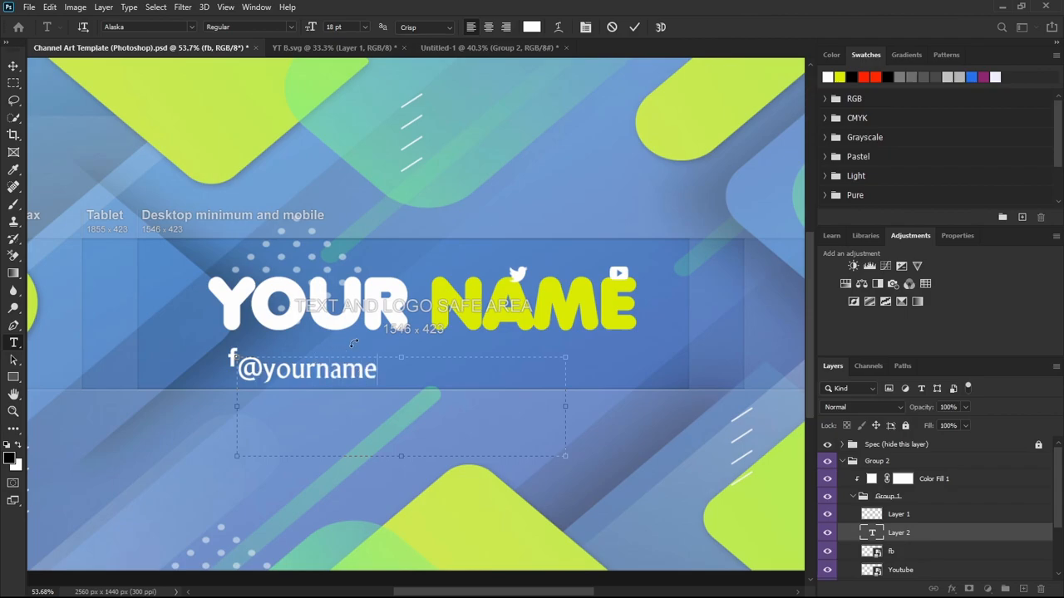
drag(383, 371, 241, 371)
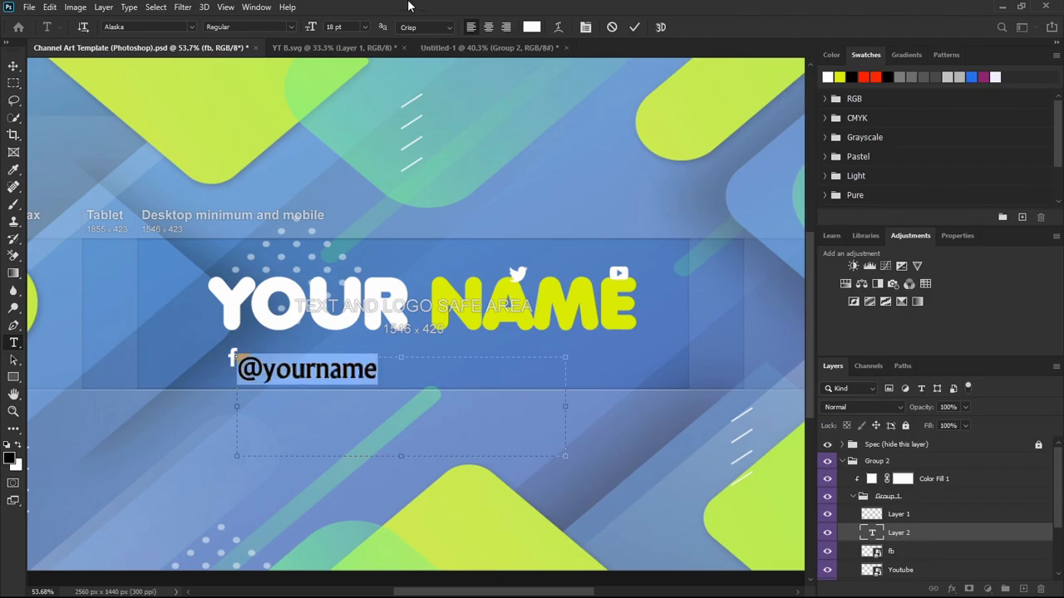
click(362, 31)
click(348, 98)
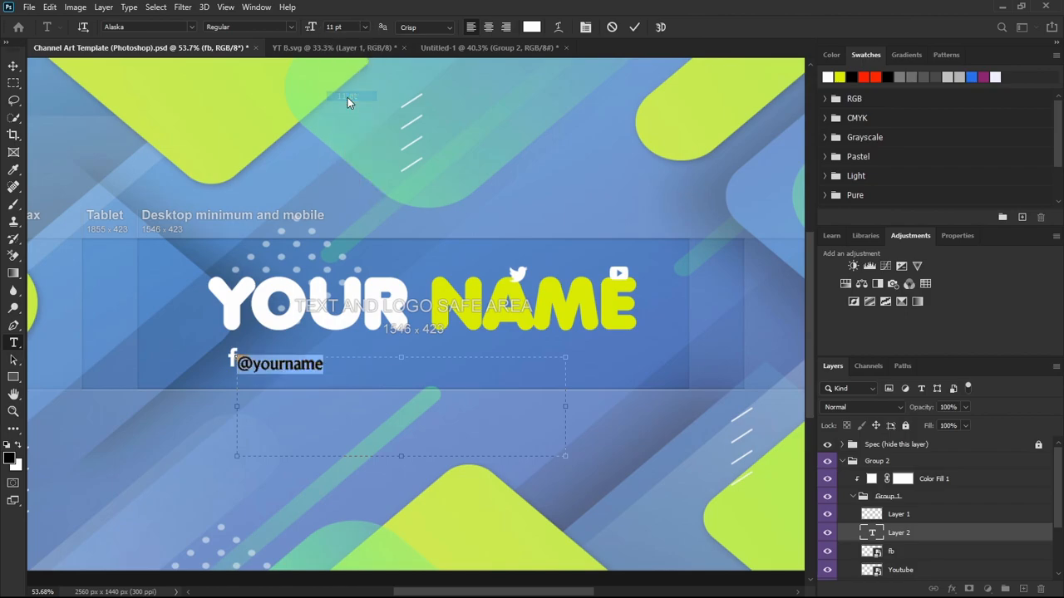
click(364, 27)
click(351, 85)
click(364, 27)
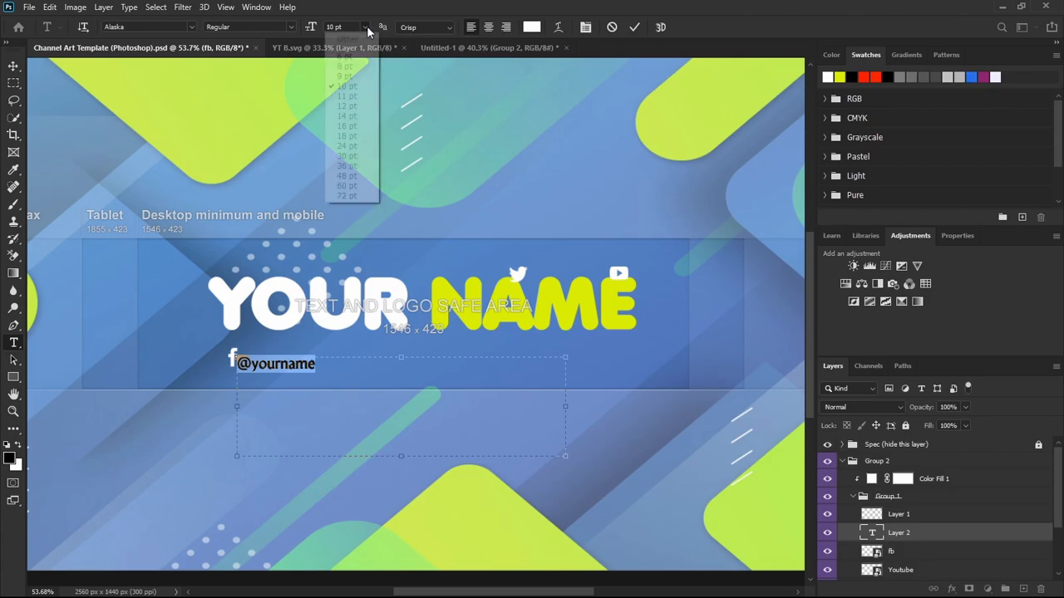
click(345, 66)
drag(566, 408, 304, 380)
drag(269, 455, 261, 370)
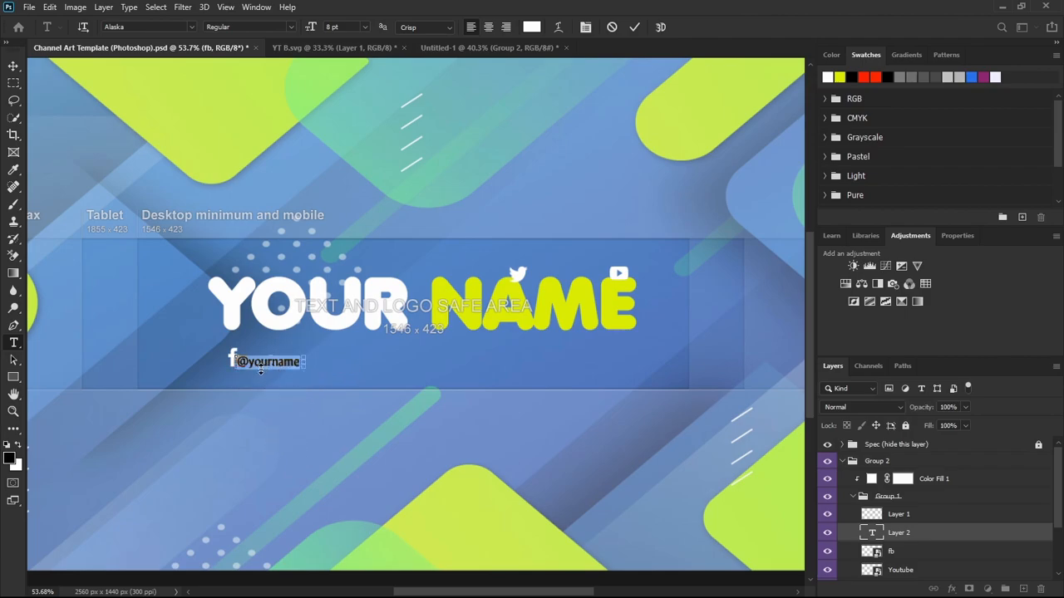
click(10, 66)
drag(255, 366, 235, 363)
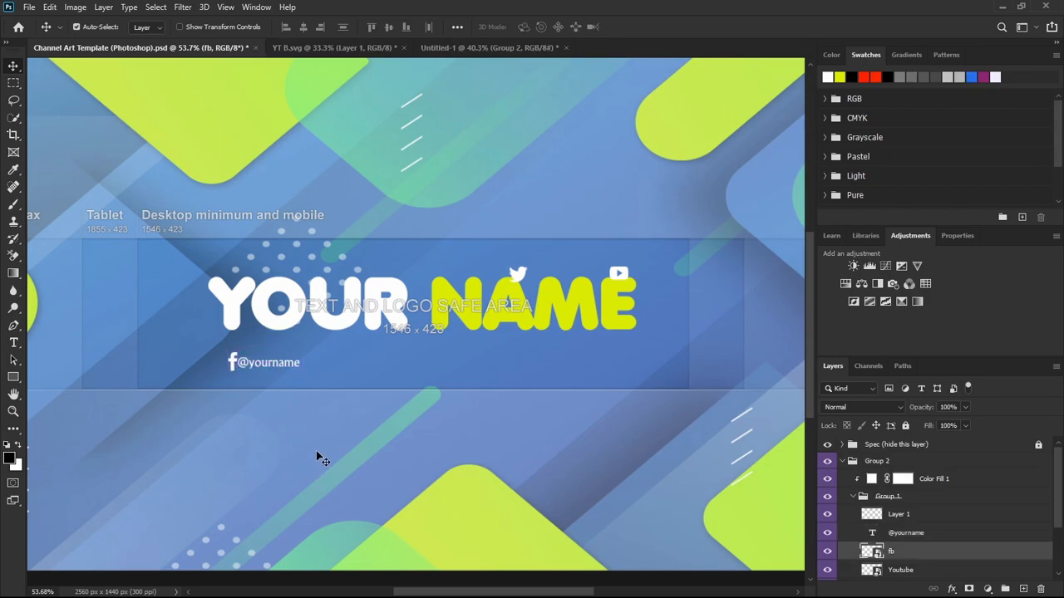
drag(525, 277, 418, 363)
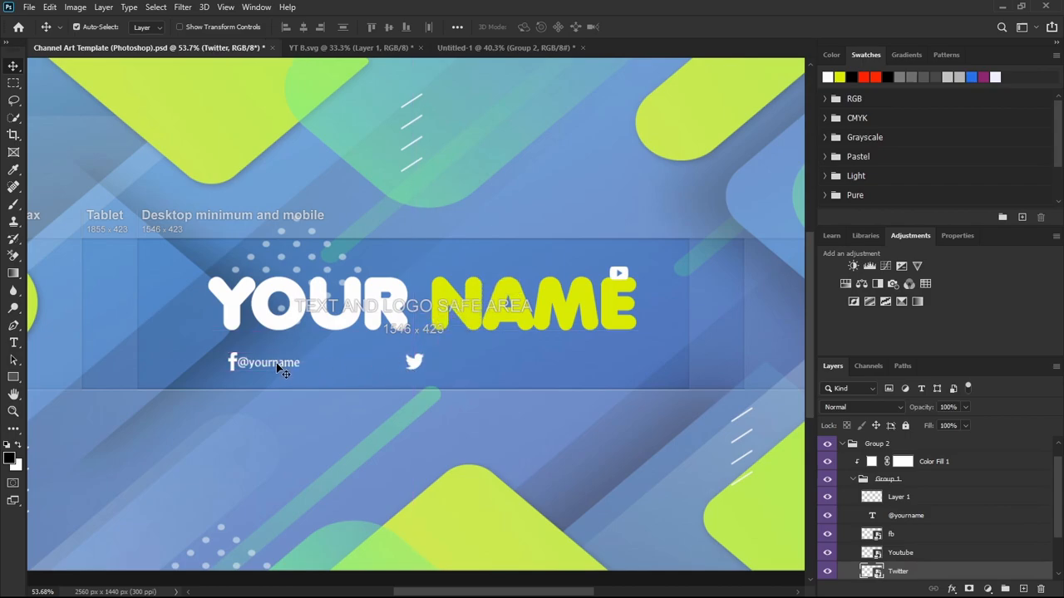
drag(276, 362, 466, 369)
Undo the accidental move of the background artwork and lock its layer, Layer 1.
drag(617, 275, 581, 352)
key(ctrl+z)
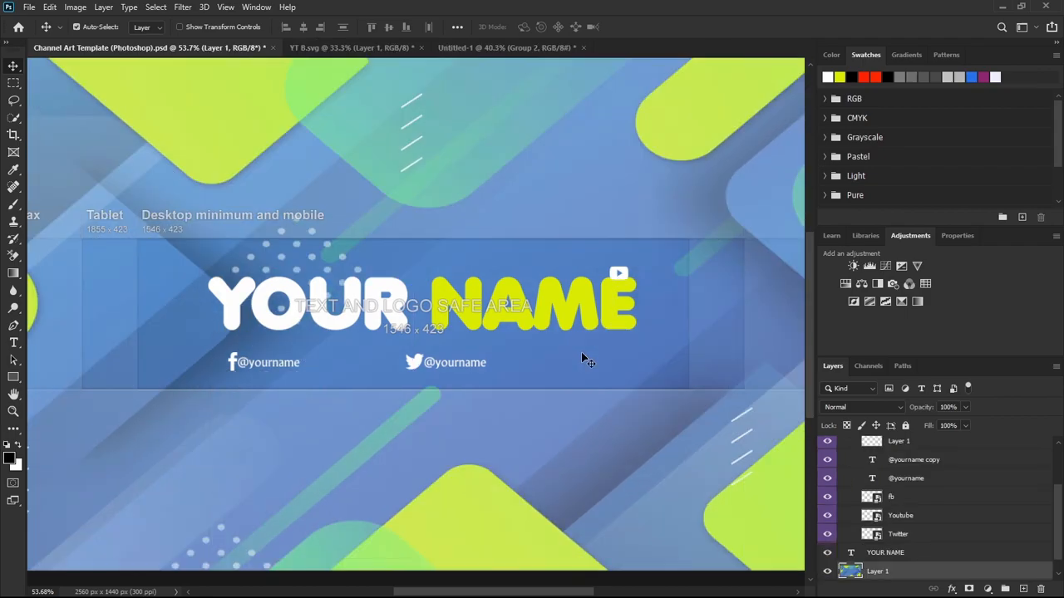
scroll(879, 490, down, 1)
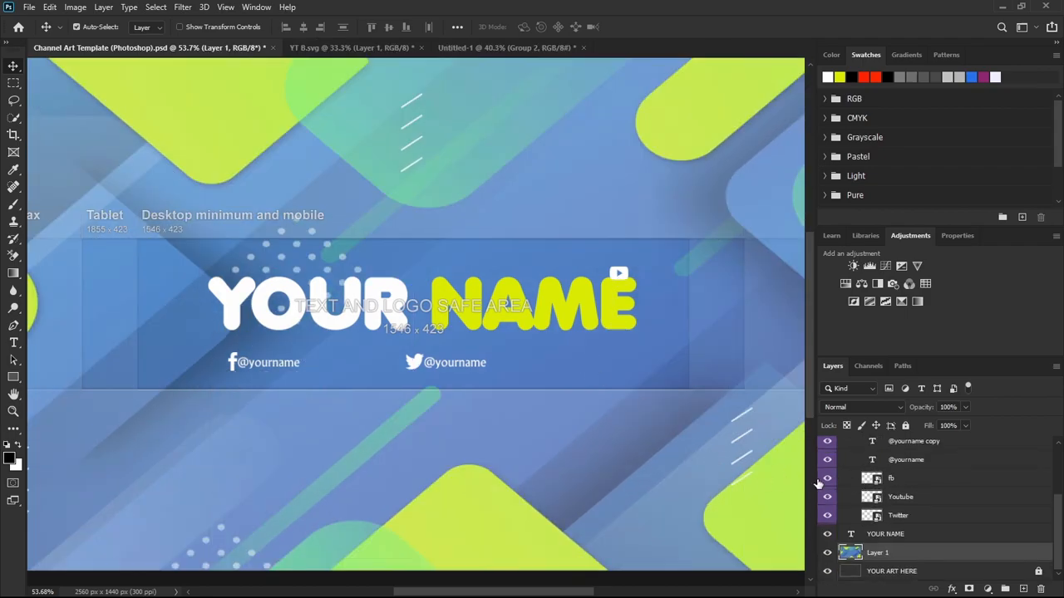
click(908, 426)
drag(623, 281, 594, 367)
drag(464, 371, 617, 365)
drag(582, 368, 580, 368)
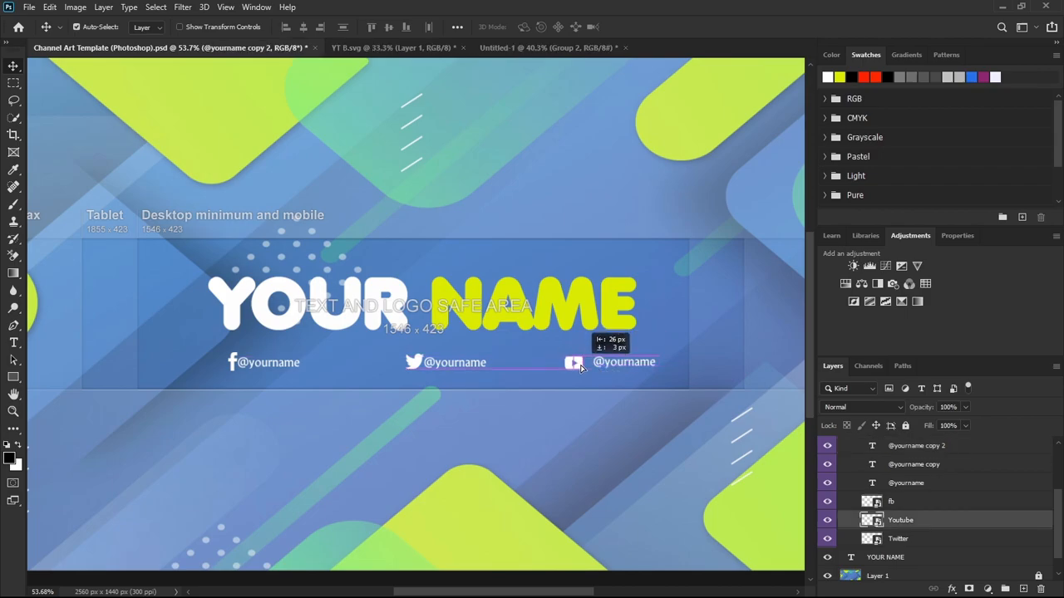
drag(572, 364, 572, 368)
drag(419, 369, 417, 367)
drag(571, 366, 609, 366)
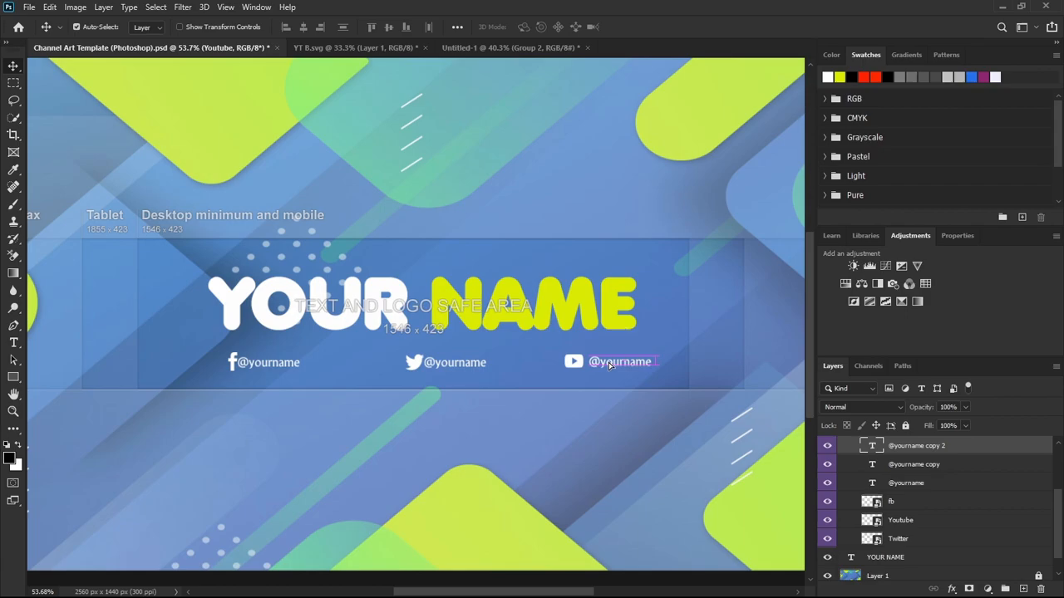
Collapse Group 1 and Group 2 and hide the Spec guide overlay.
scroll(394, 373, down, 2)
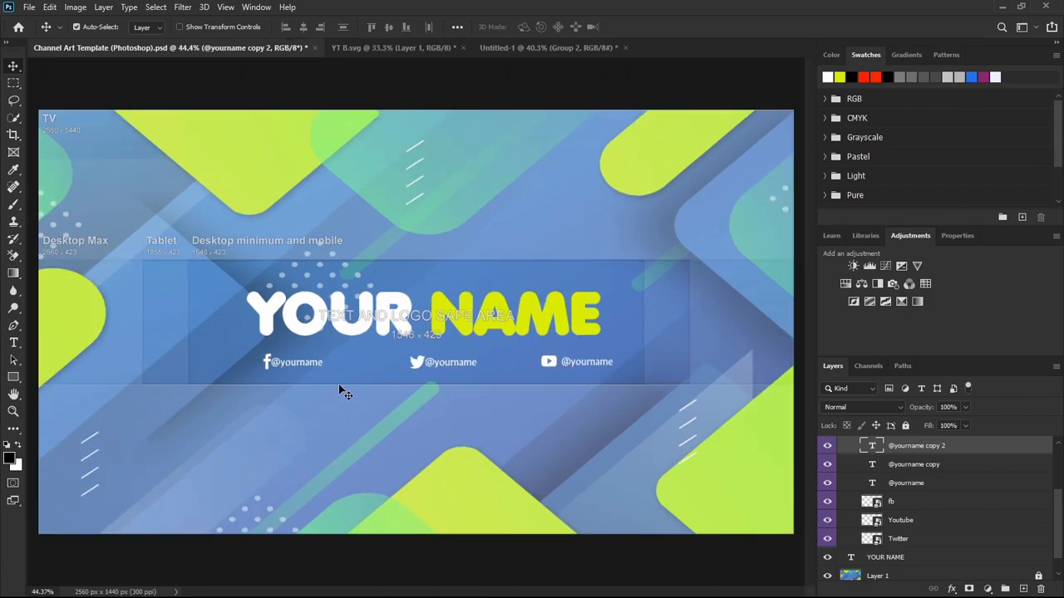
scroll(883, 467, up, 3)
scroll(872, 480, up, 1)
click(854, 497)
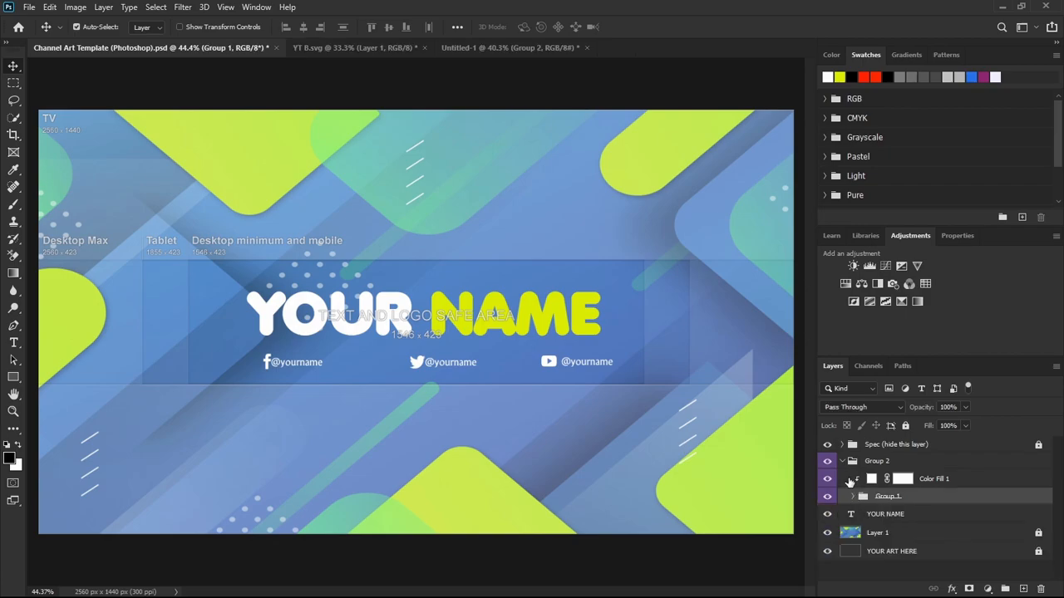
click(843, 461)
click(827, 444)
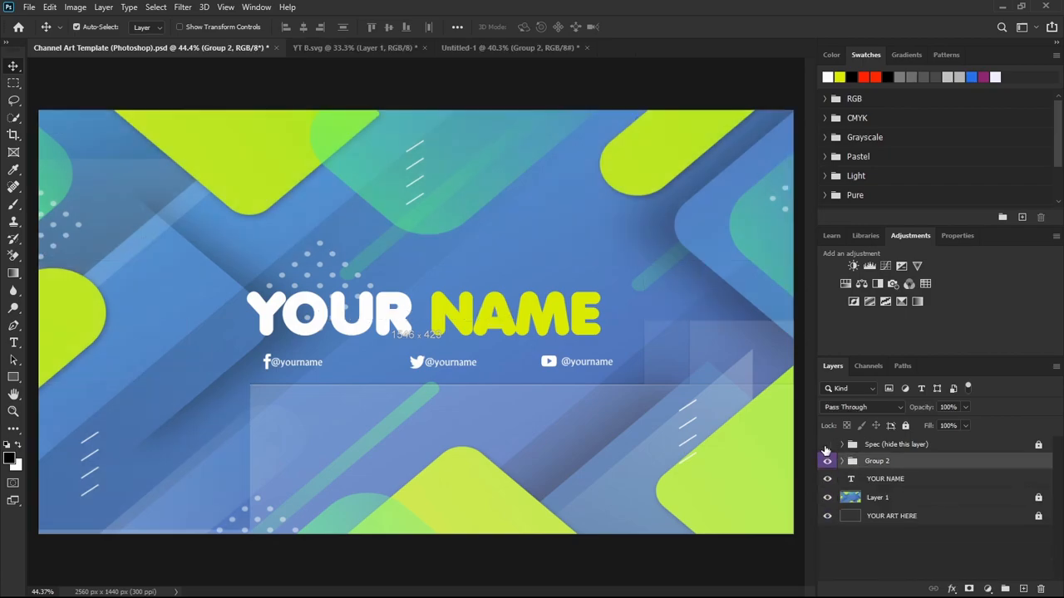
scroll(383, 397, up, 1)
scroll(382, 398, down, 3)
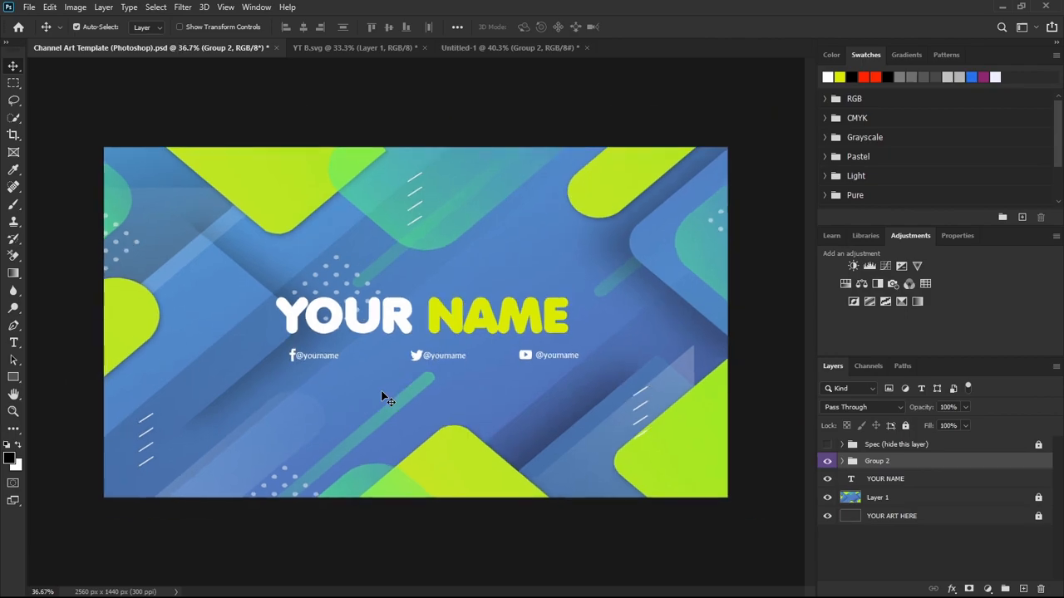
scroll(383, 397, up, 1)
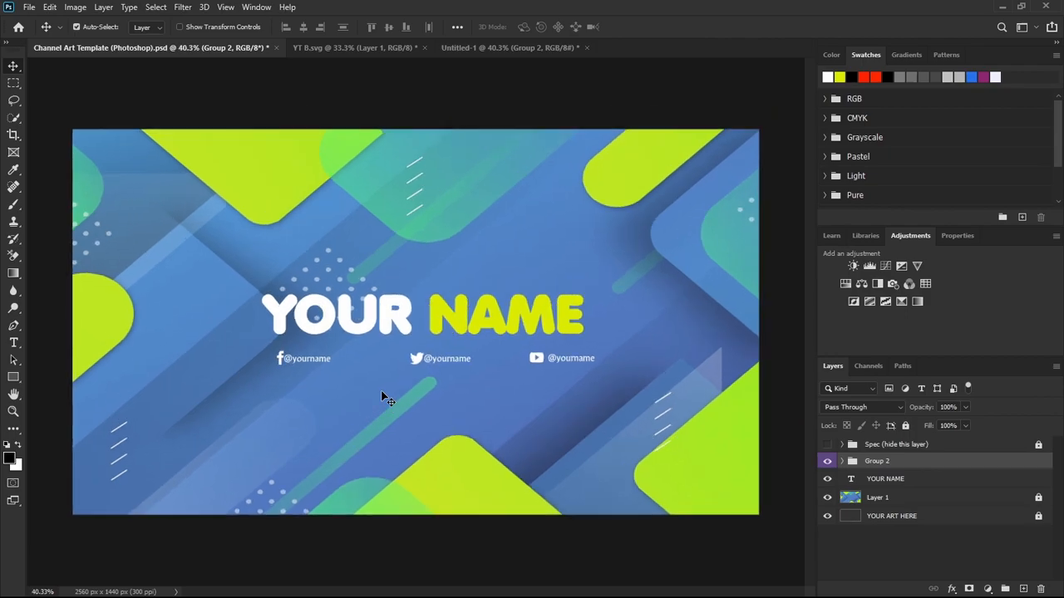
Add a drop shadow to Group 2 and set the shadow colour to black.
click(950, 590)
click(963, 583)
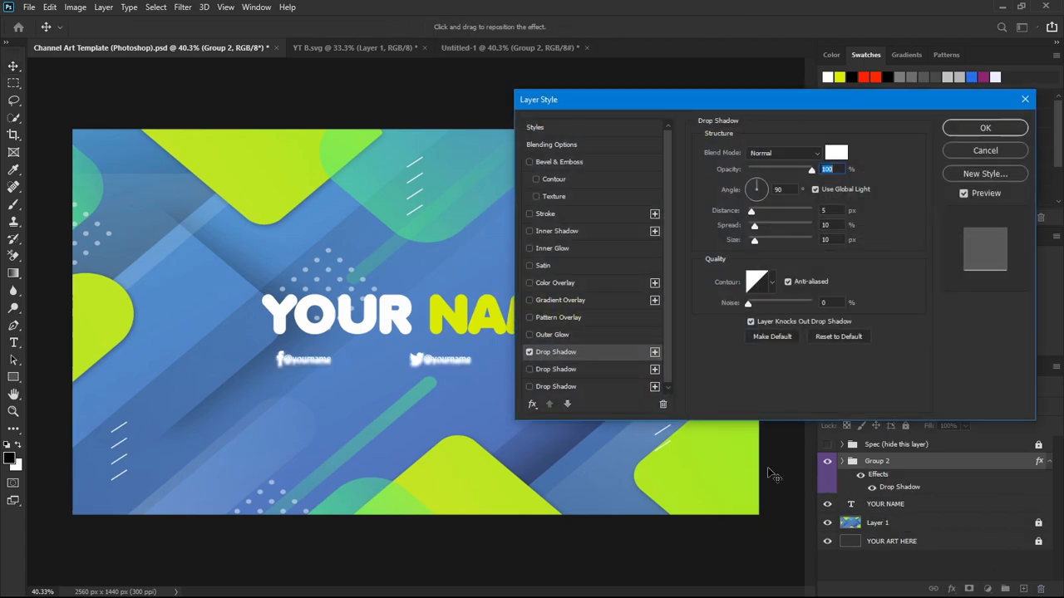
click(836, 153)
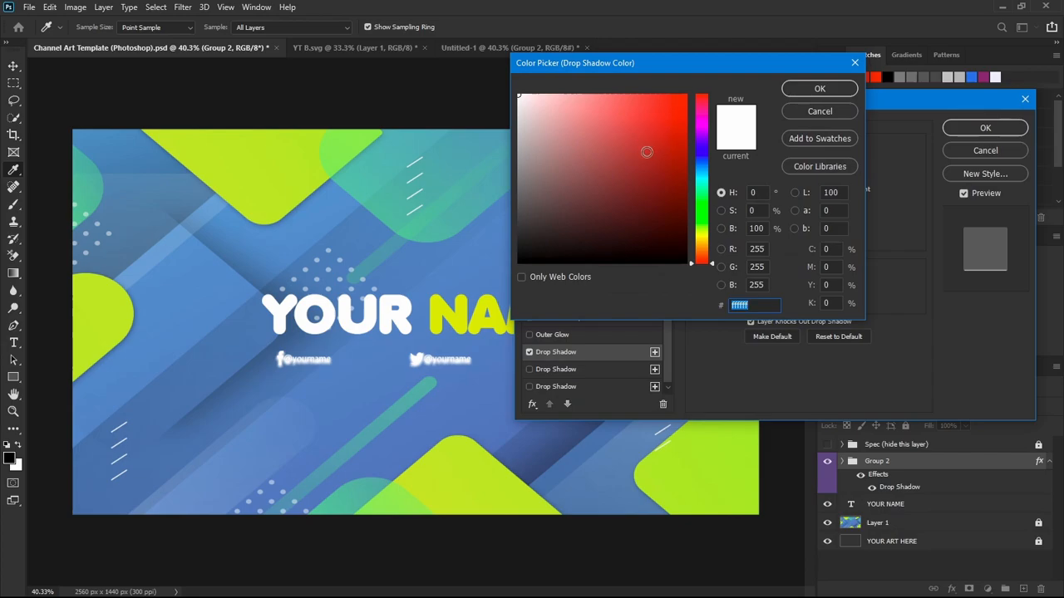
drag(646, 142, 688, 263)
click(763, 143)
click(818, 89)
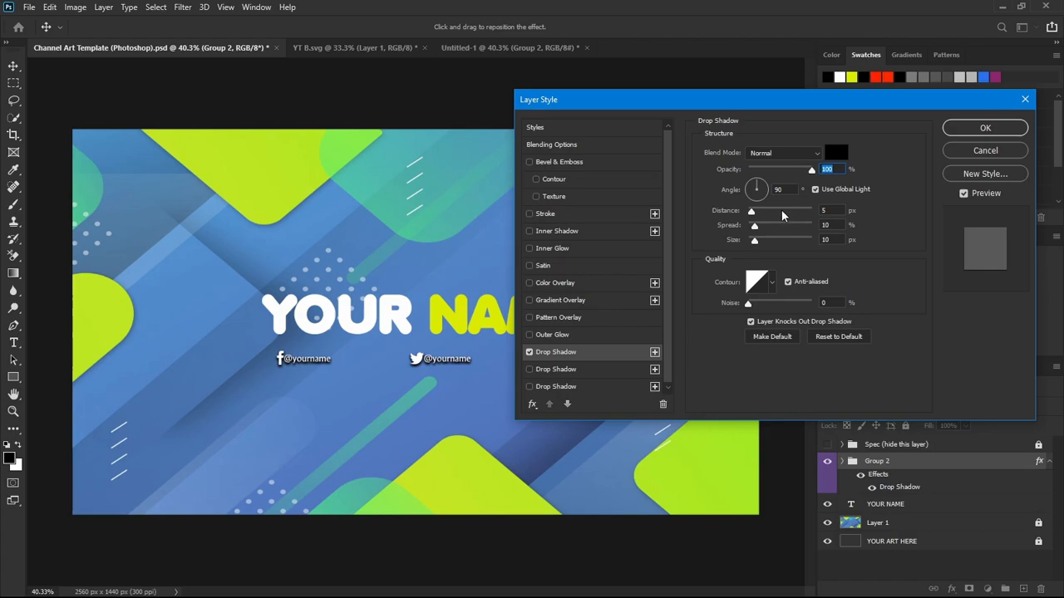
Set the drop shadow's opacity to 40%, distance to 8 px and spread to 11%.
drag(810, 171, 769, 173)
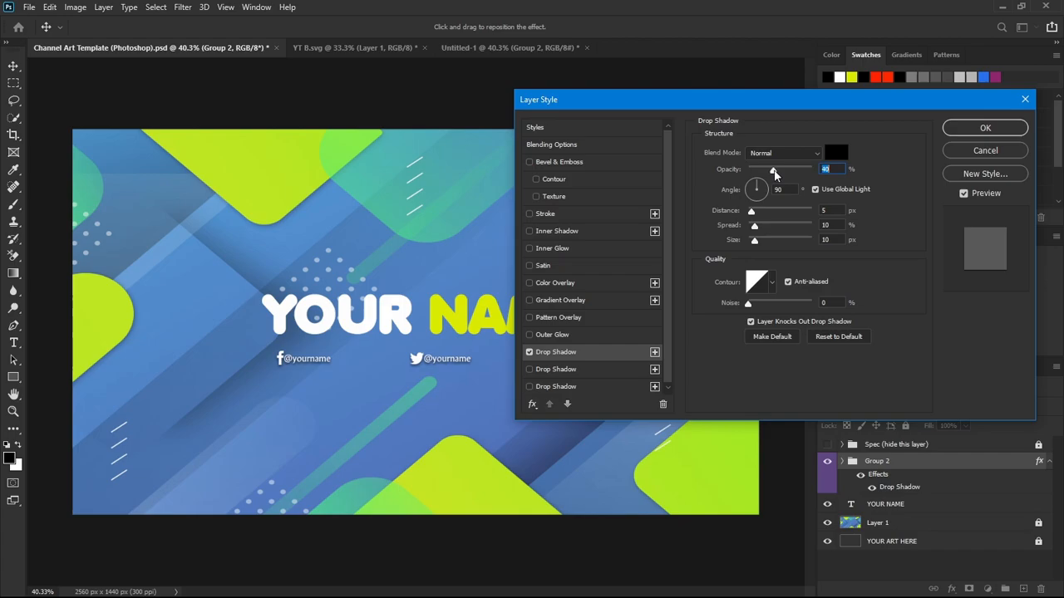
drag(752, 213, 757, 241)
click(754, 225)
Try the Screen, Lighten and Color Burn blend modes for the drop shadow.
click(794, 155)
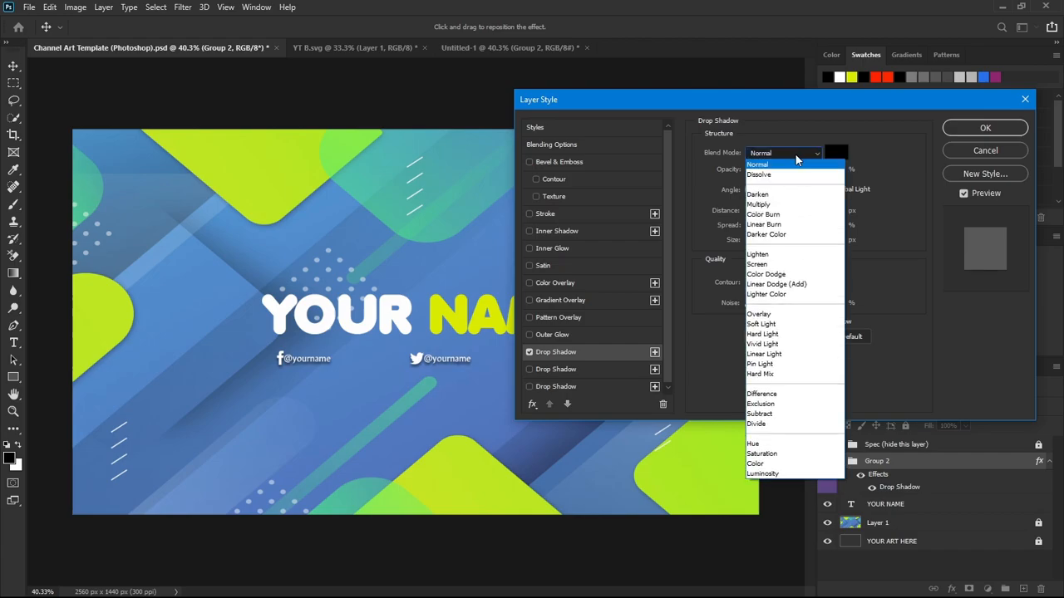
click(764, 272)
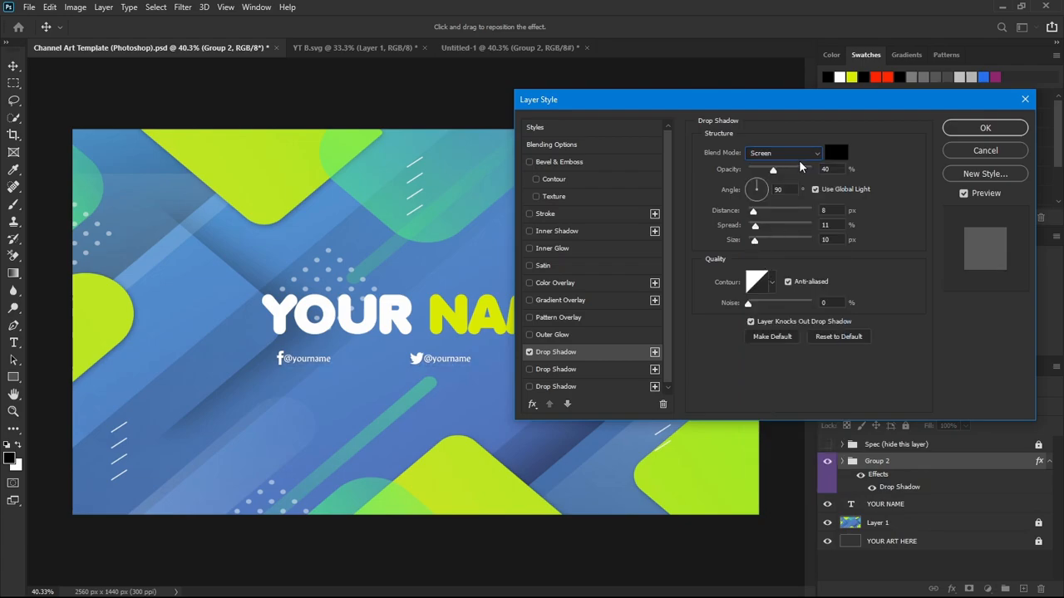
click(798, 154)
click(767, 261)
click(794, 158)
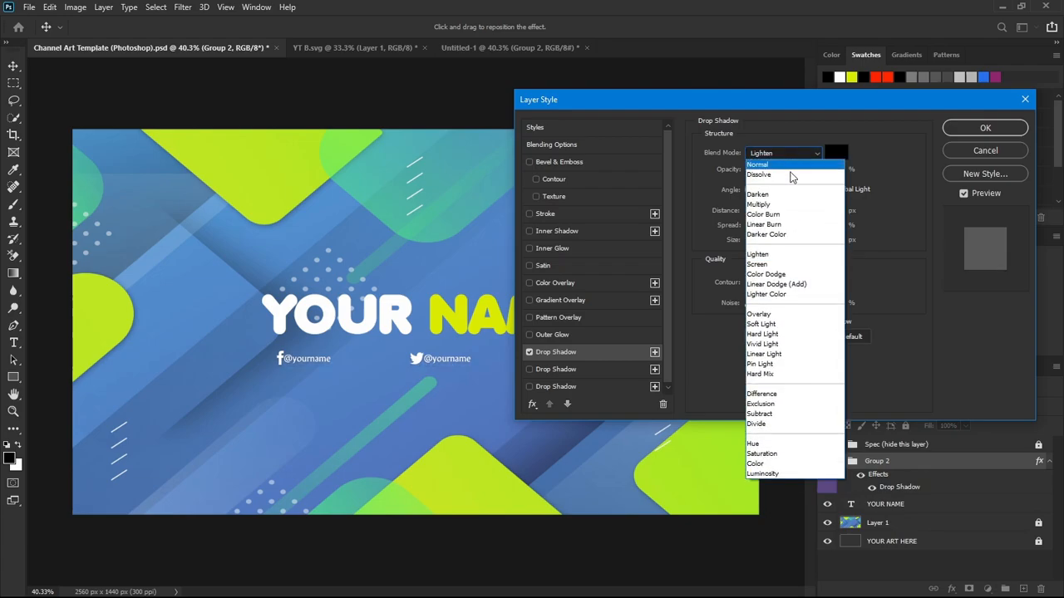
click(765, 214)
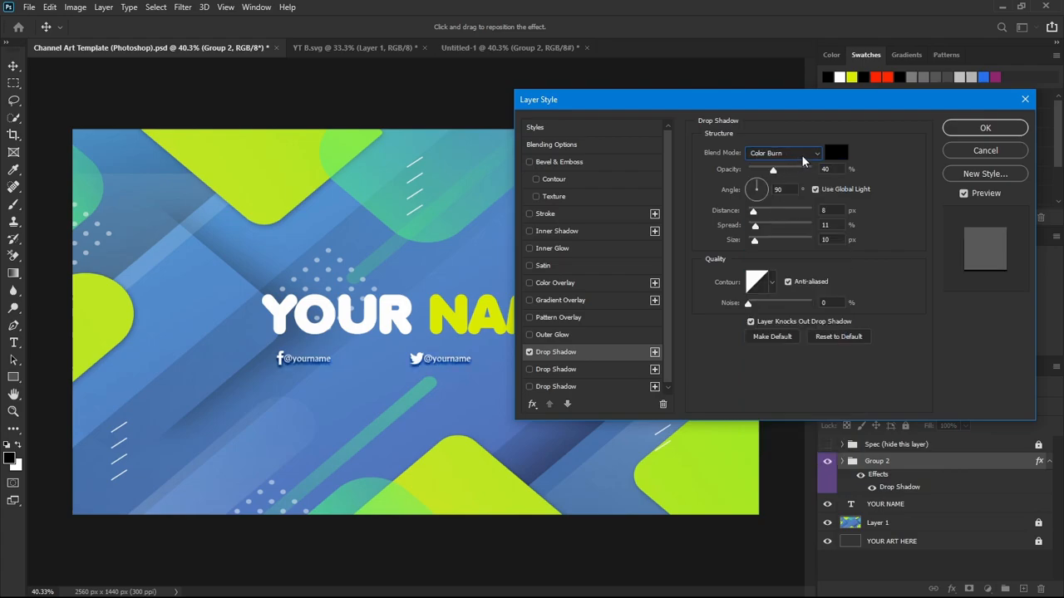
Set the drop shadow's blend mode to Darken and apply the layer style to Group 2.
click(802, 157)
click(765, 200)
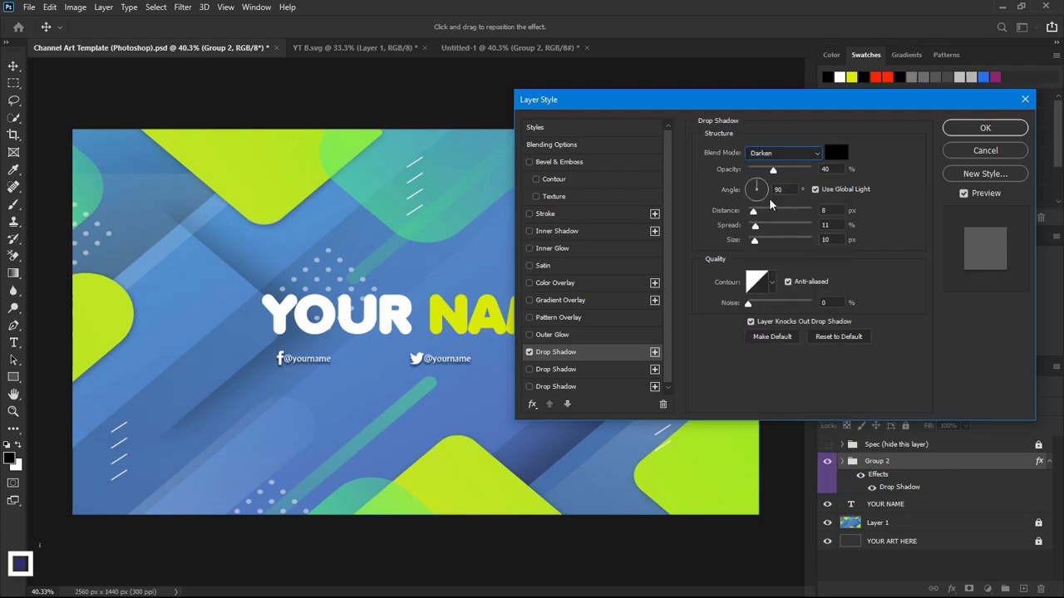
click(985, 127)
Shift the YouTube icon and its handle inward and close the gap between them to match the other handles.
scroll(350, 369, up, 3)
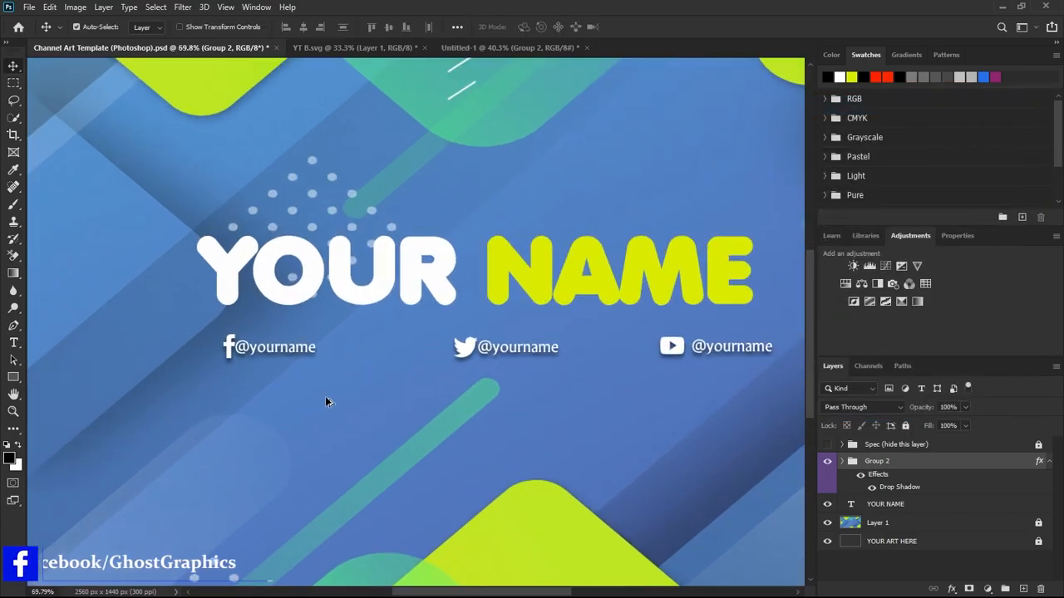
scroll(241, 367, up, 2)
scroll(245, 368, down, 5)
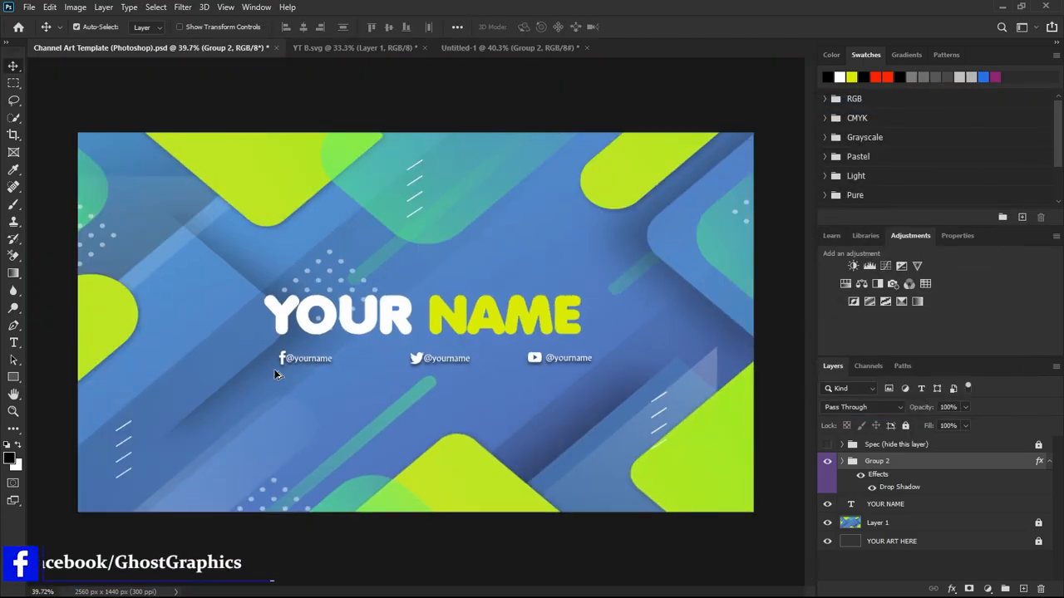
scroll(536, 370, up, 1)
mouse_move(549, 369)
mouse_down()
mouse_move(576, 366)
mouse_move(541, 366)
mouse_up()
scroll(573, 403, down, 2)
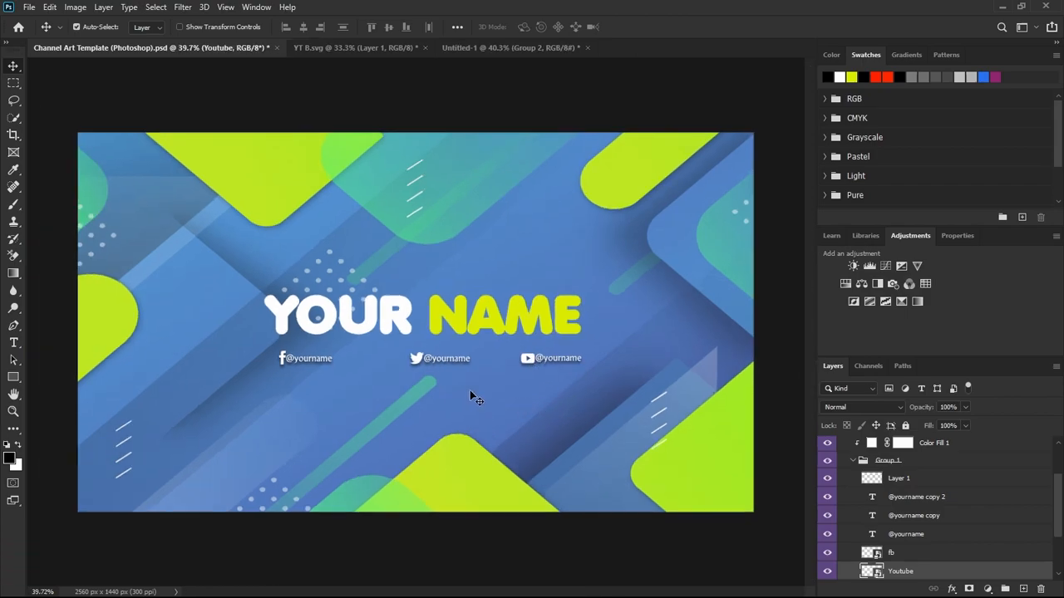
scroll(458, 397, down, 1)
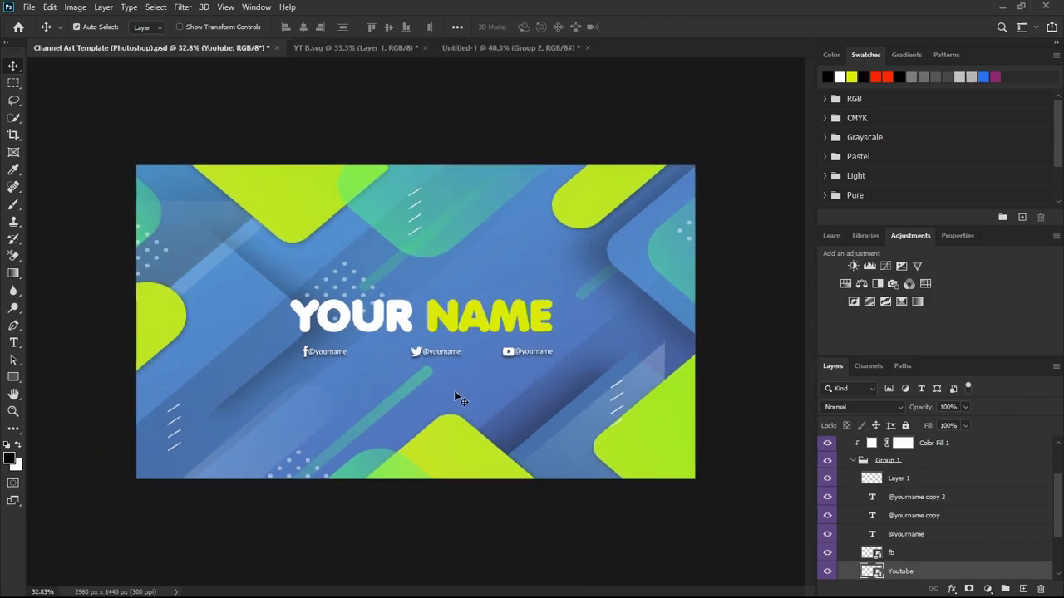
Collapse Group 1 and Group 2 and check the social row against the Spec guide overlay, leaving the overlay hidden.
click(852, 462)
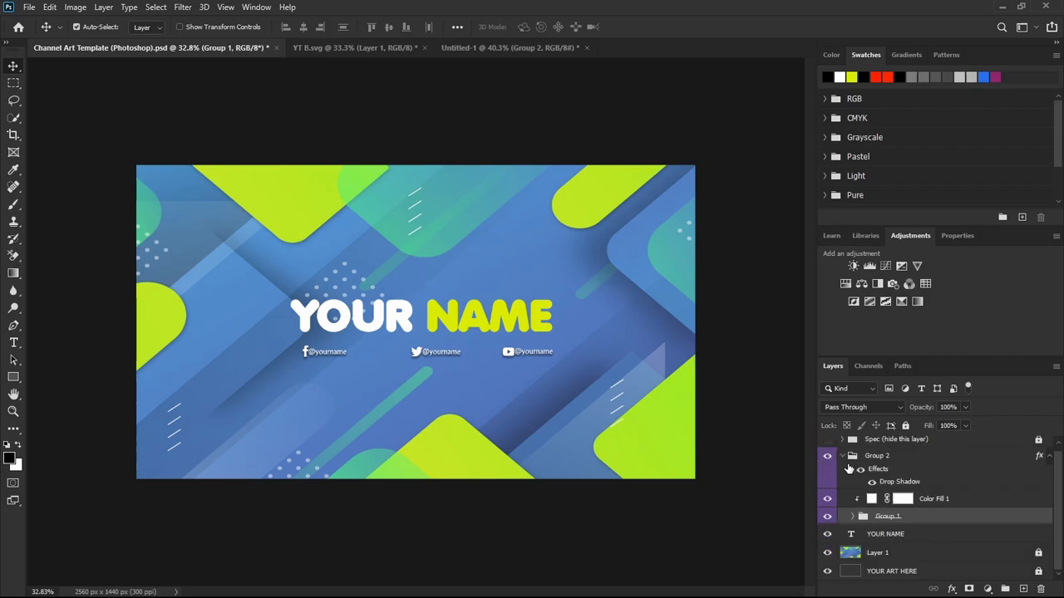
click(843, 456)
click(826, 444)
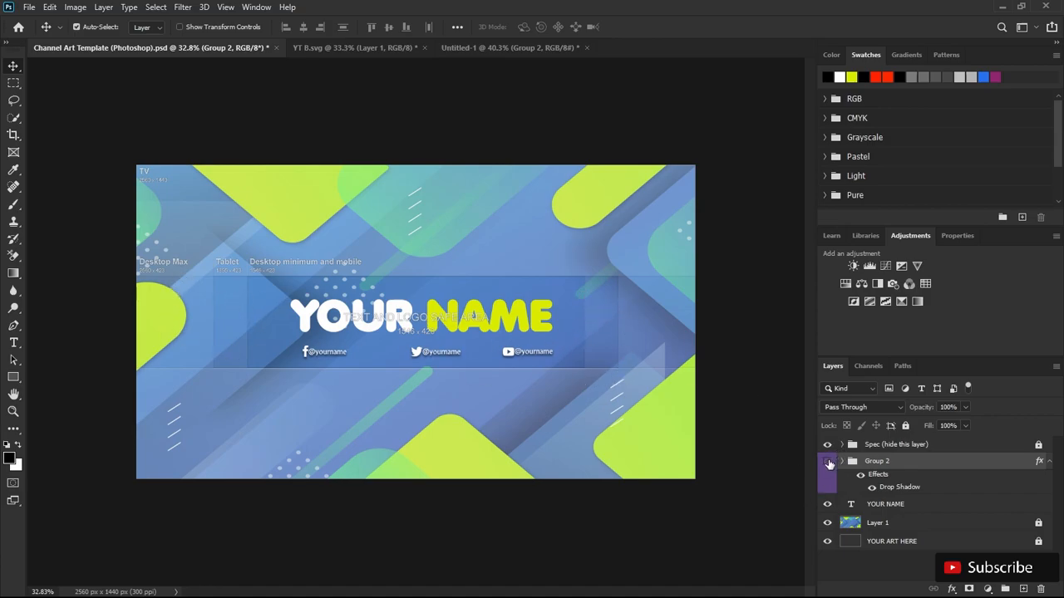
click(828, 462)
click(828, 462)
click(827, 446)
Add a black drop shadow to the YOUR NAME text with Darken blending, 40% opacity and 8 px distance.
click(885, 505)
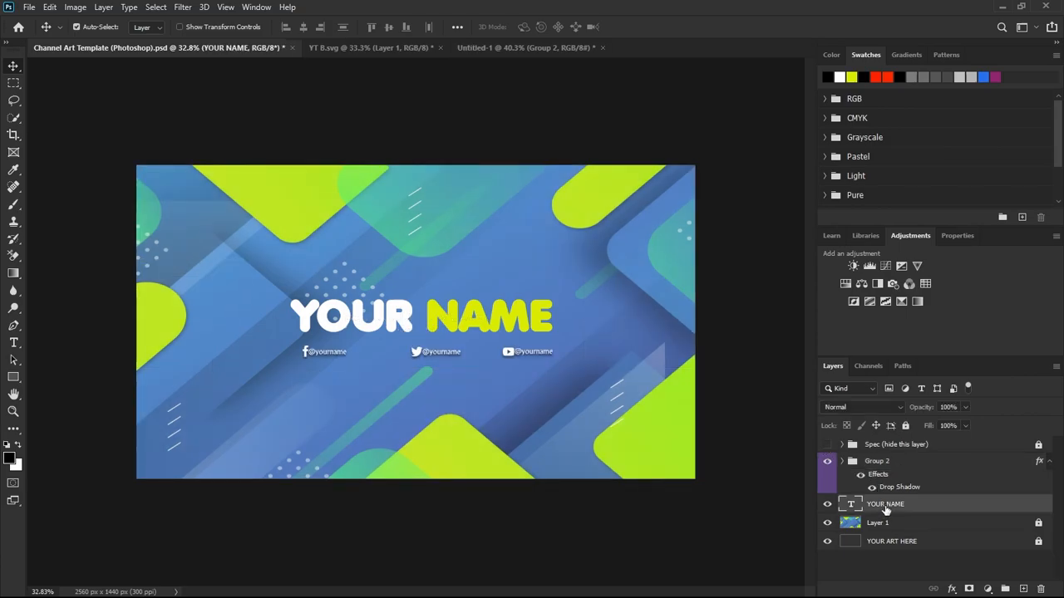
click(954, 590)
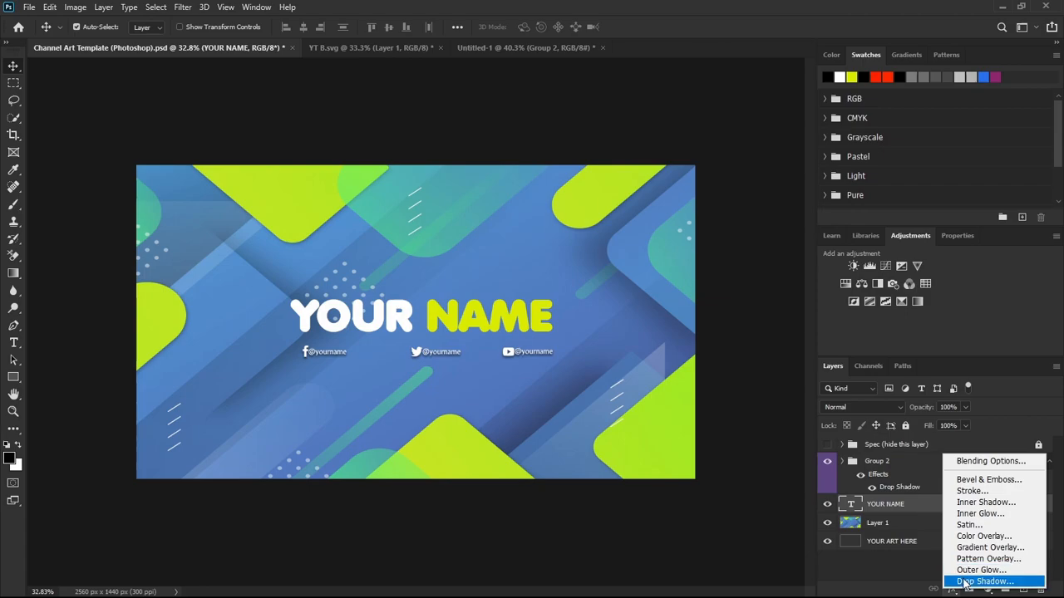
click(965, 586)
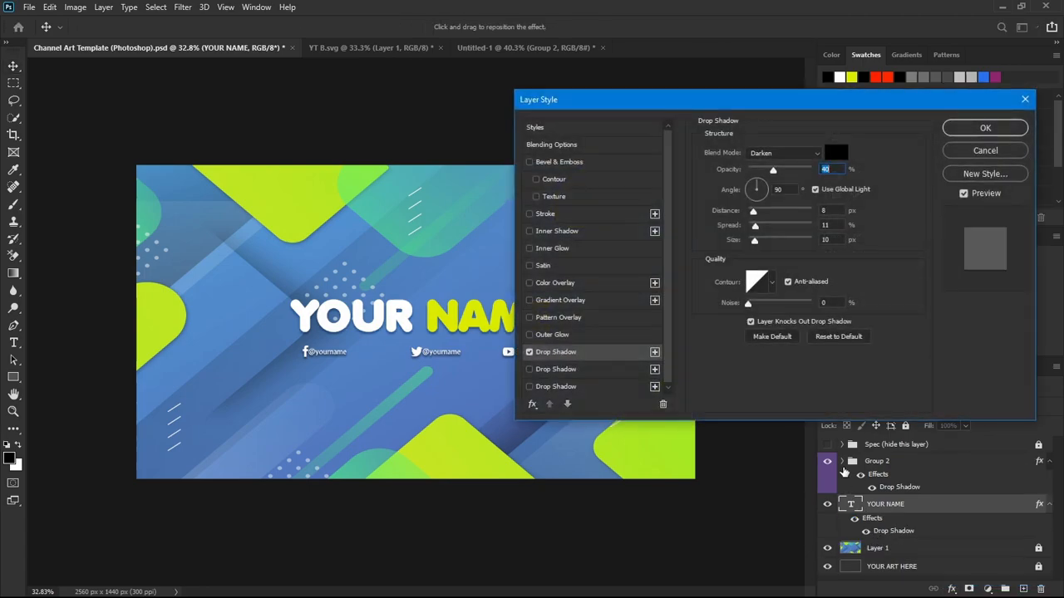
click(979, 129)
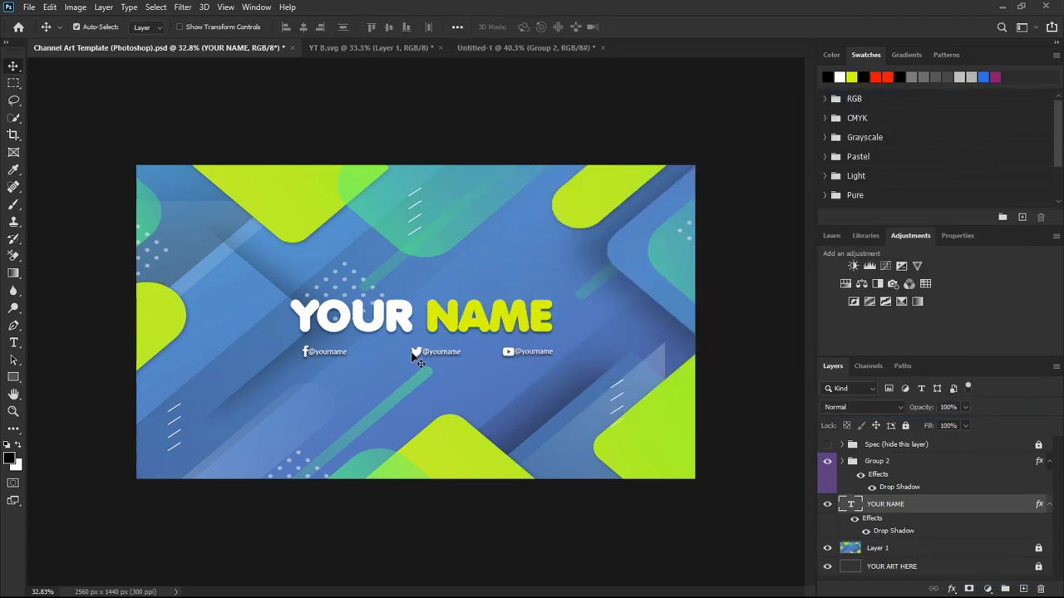
scroll(416, 358, up, 1)
scroll(415, 358, up, 1)
scroll(415, 358, down, 2)
click(841, 462)
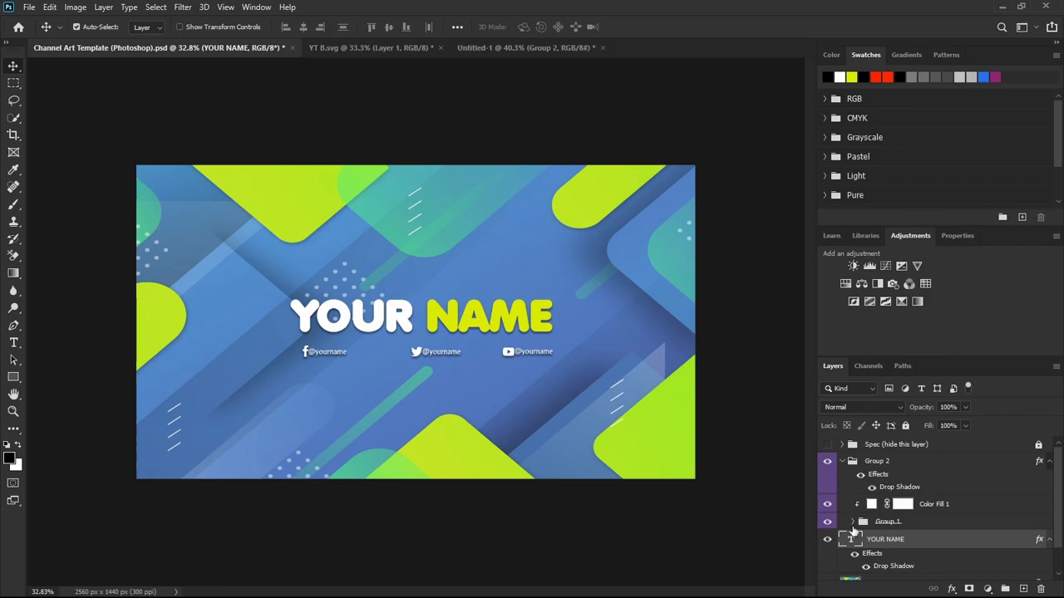
click(847, 462)
click(841, 463)
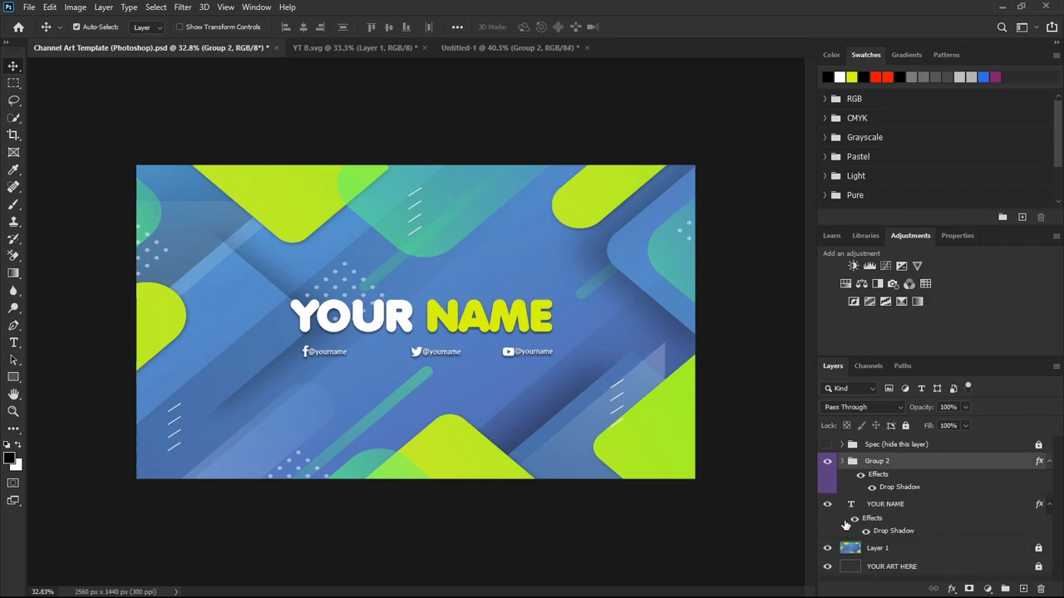